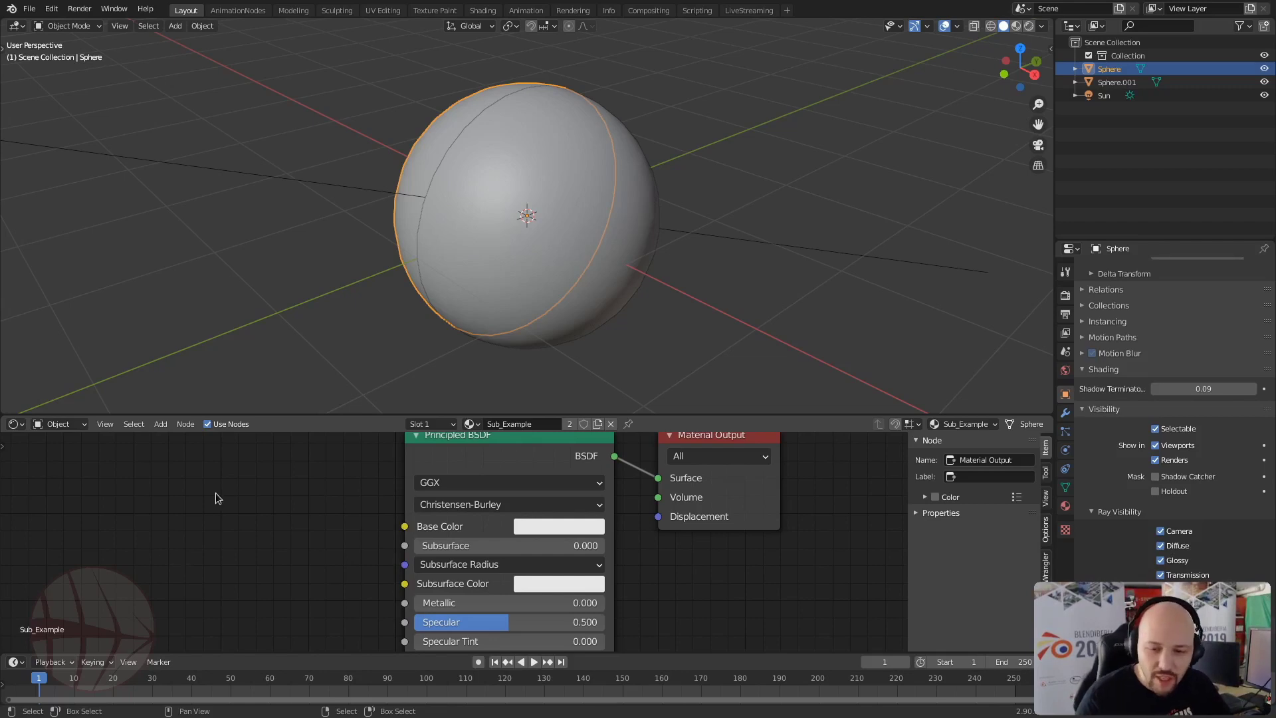
Frame the Principled BSDF node in the Shader Editor and switch the viewport to Rendered shading.
middle_drag(273, 511, 304, 585)
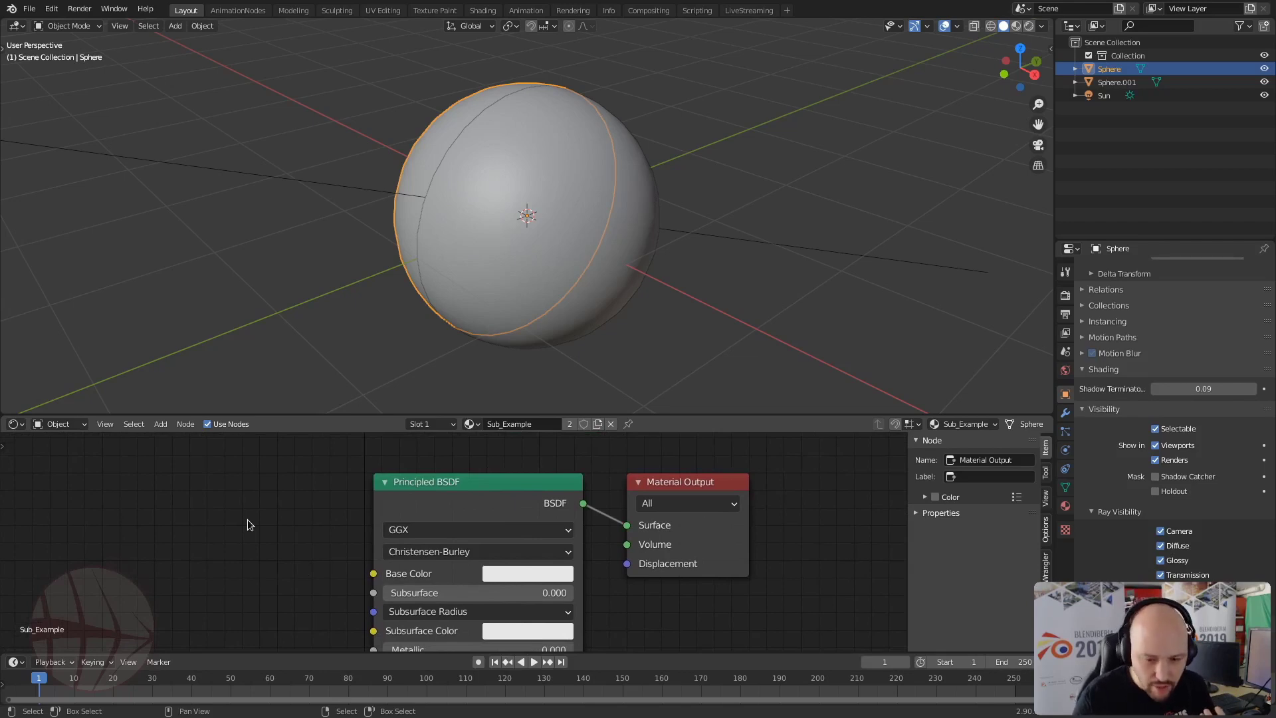
middle_drag(251, 538, 277, 564)
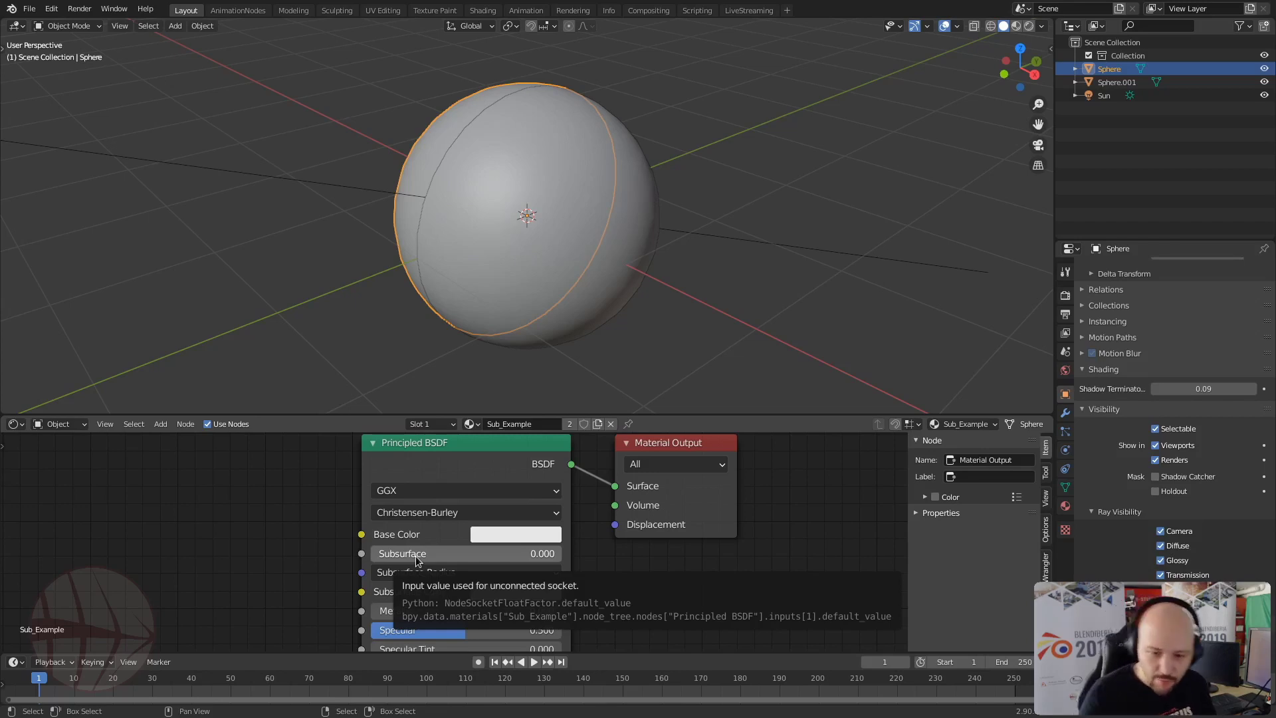
click(1030, 25)
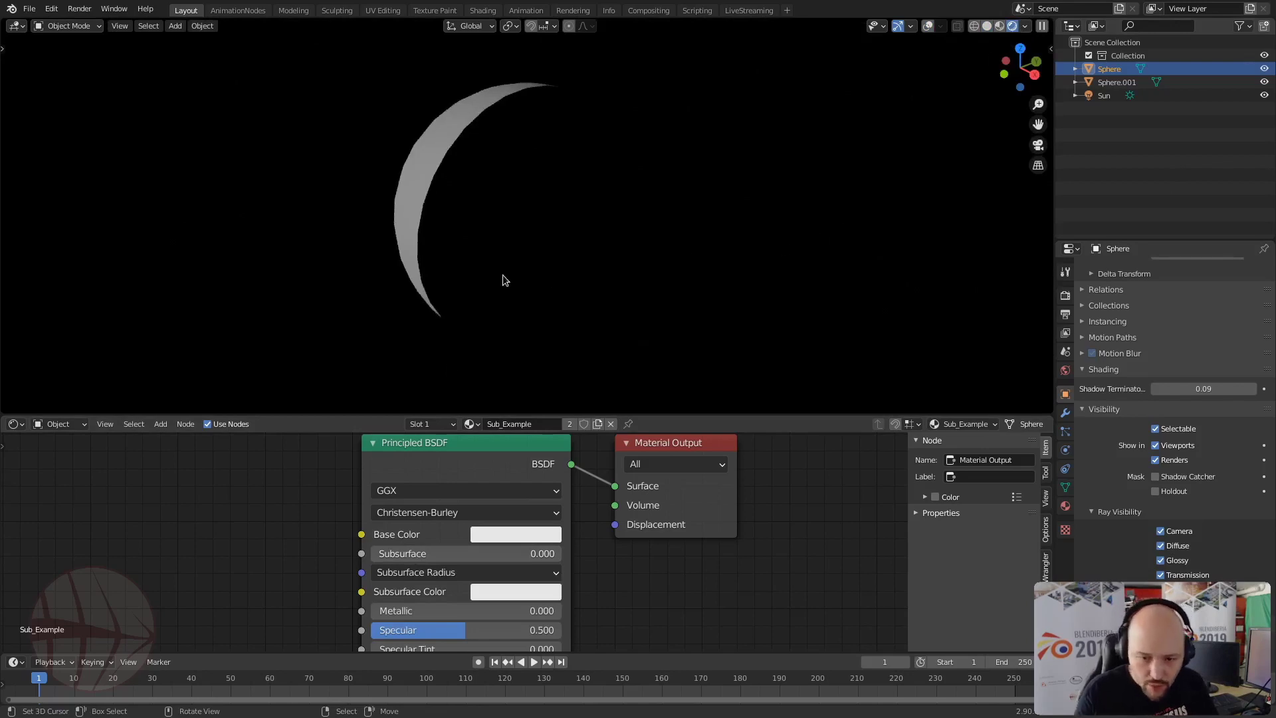
Set Subsurface to 1 to preview the sphere's scattering.
click(436, 554)
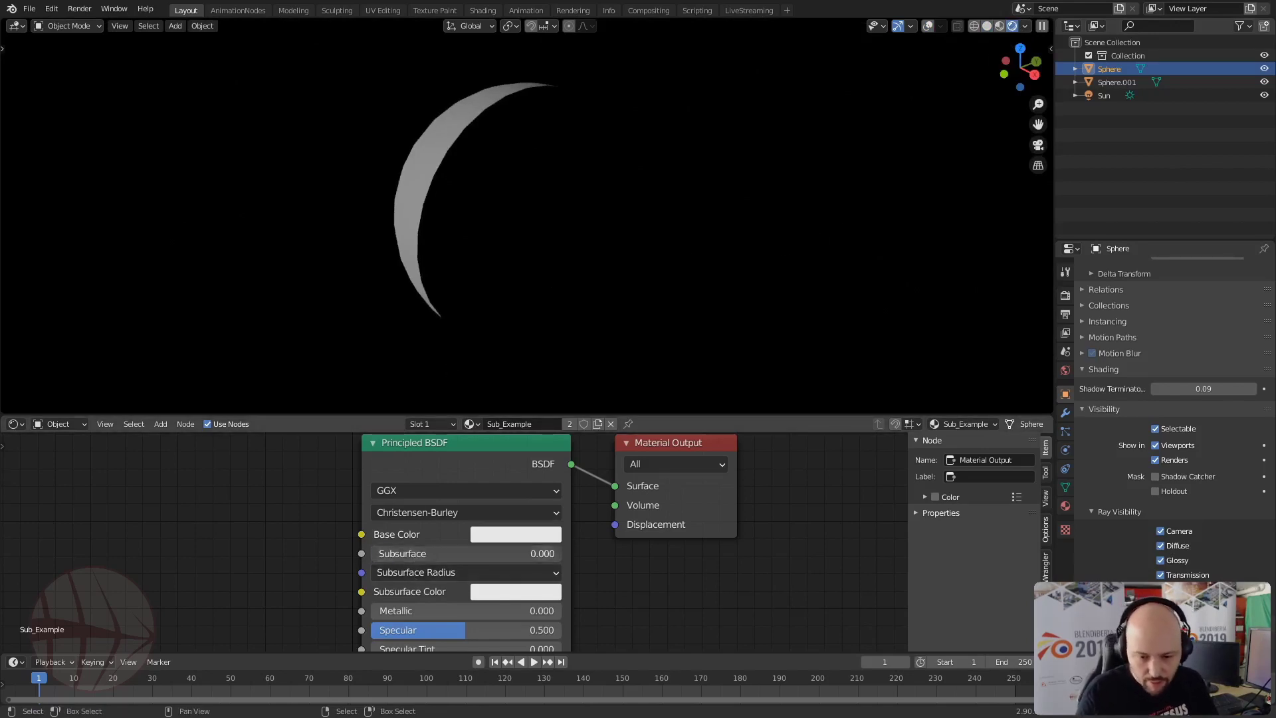
text(1)
key(Return)
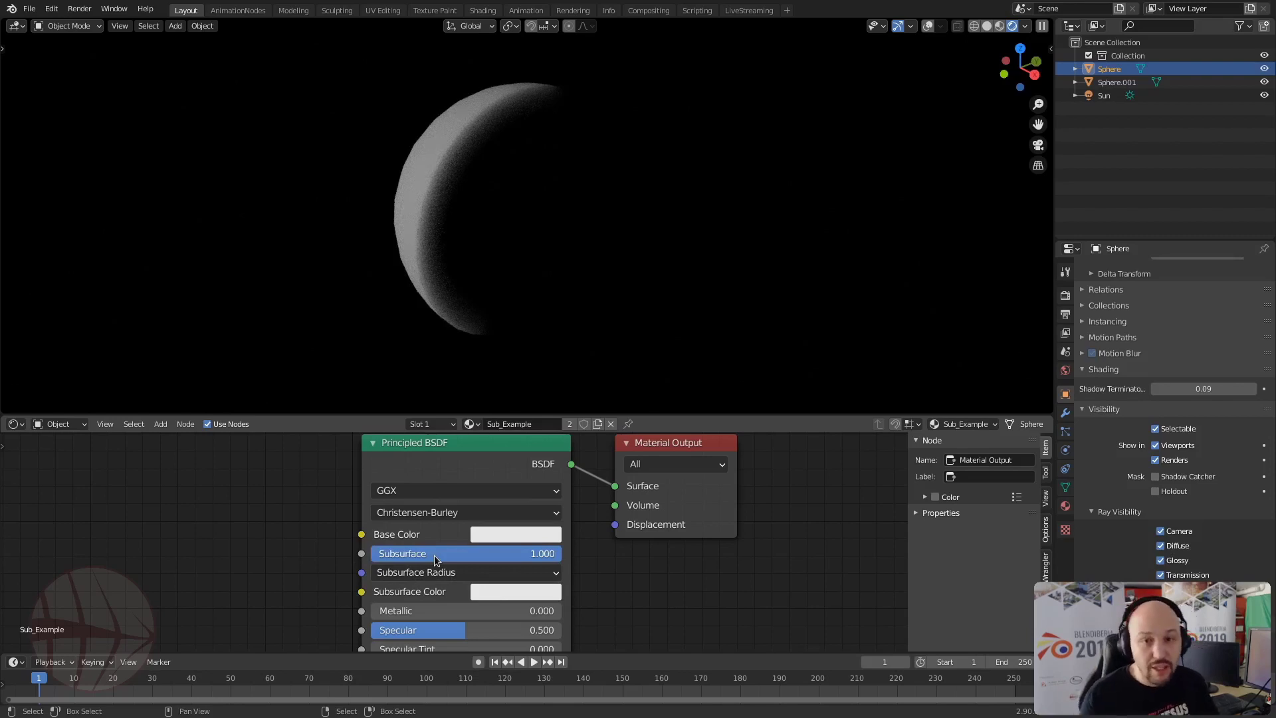
Try Subsurface at 0.5, then reset it to 0 and return to Solid shading.
click(435, 555)
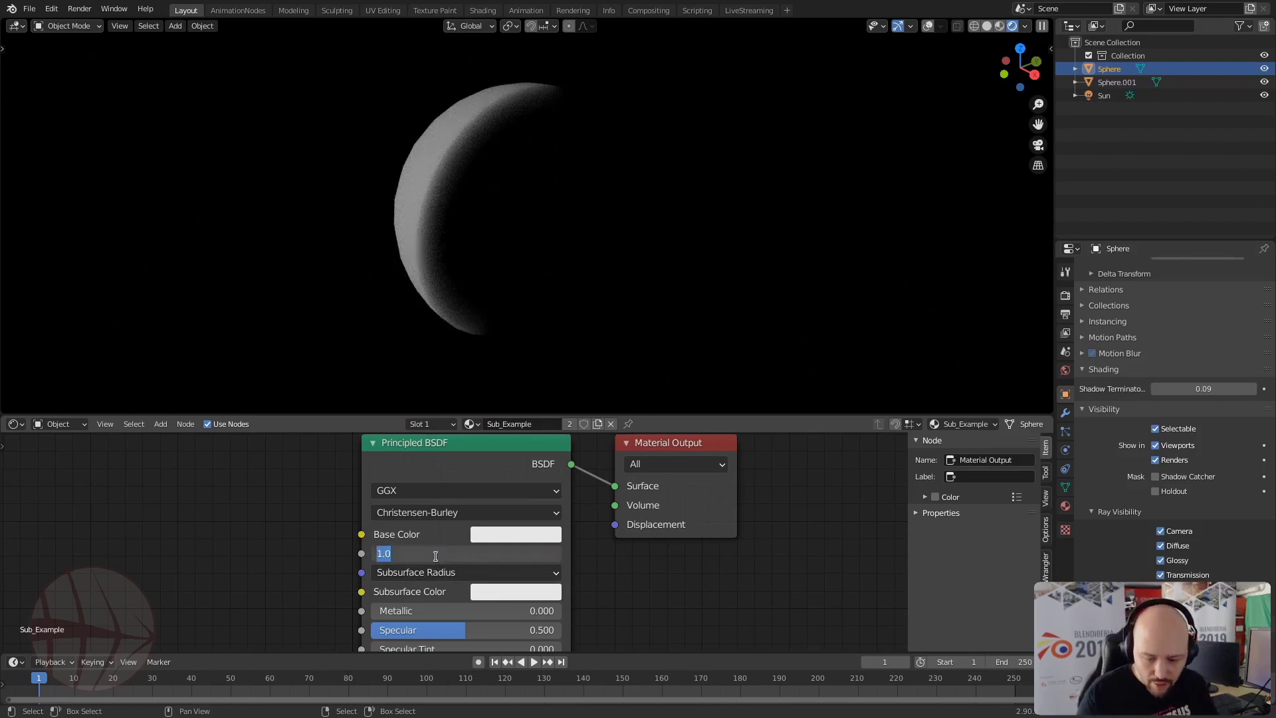
text(0.5)
key(Return)
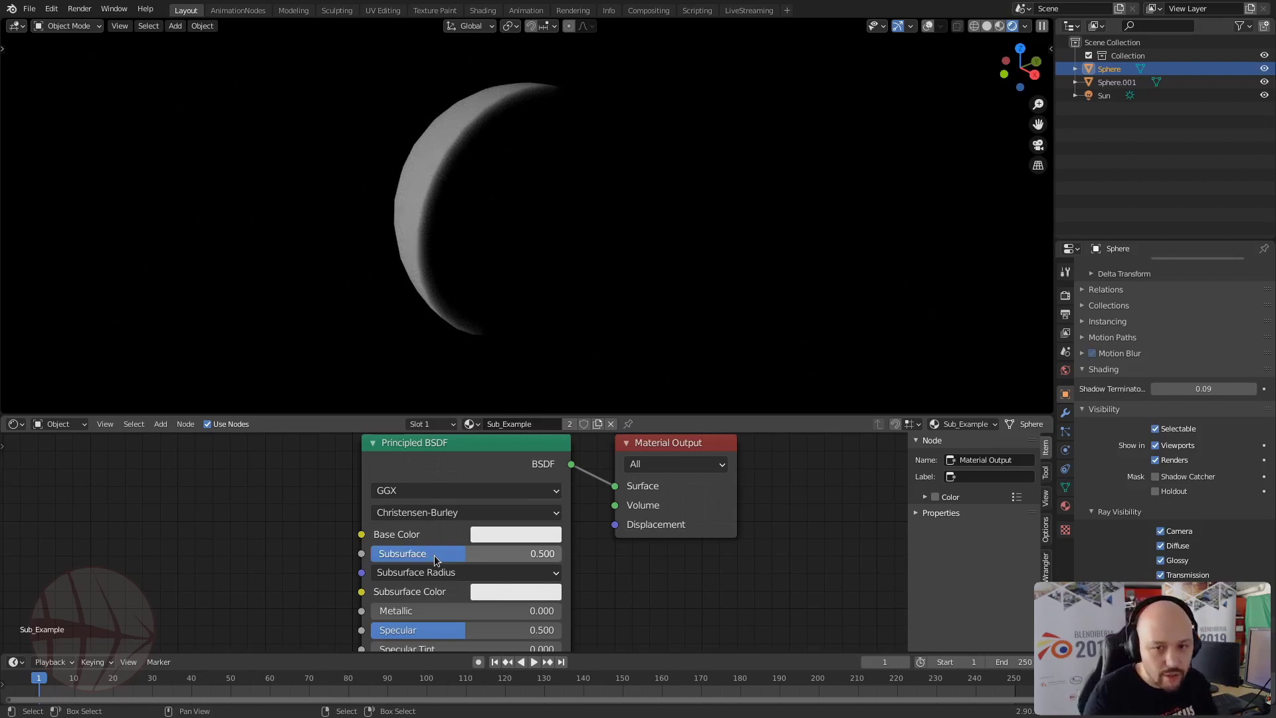
key(BackSpace)
click(987, 26)
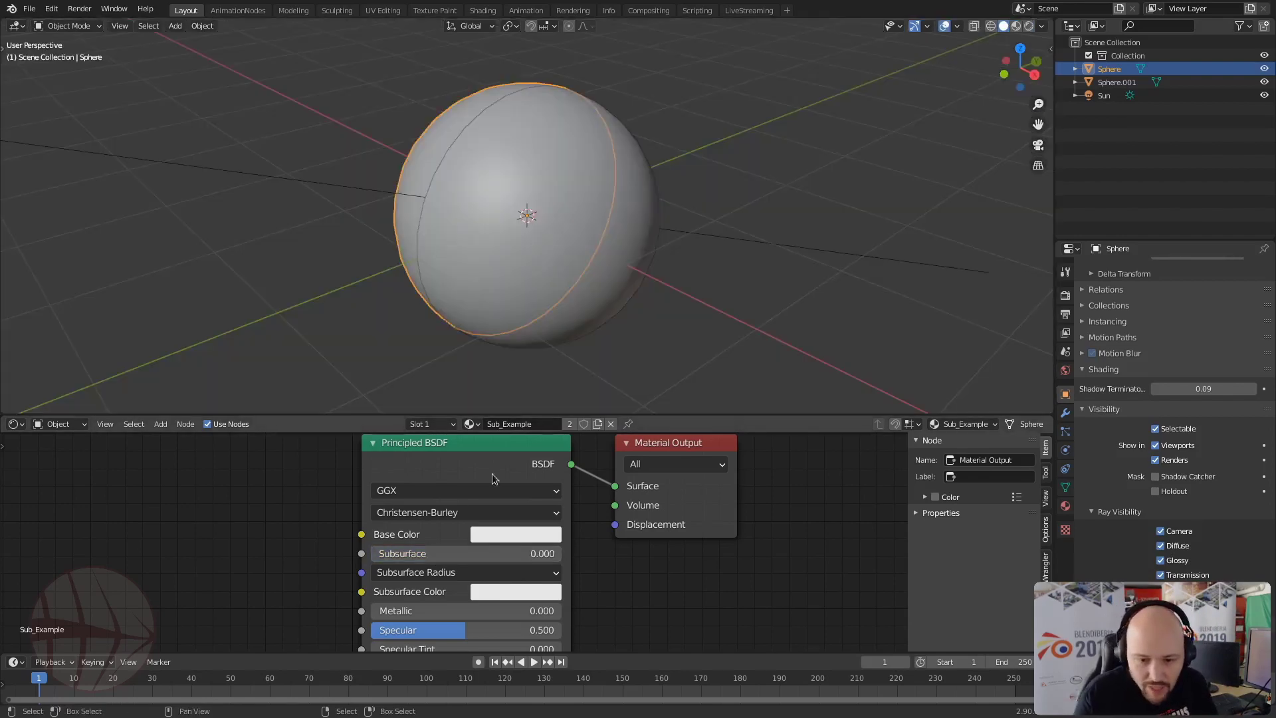
Enter 0 for the Subsurface Radius values and drag Subsurface up to full strength.
click(450, 573)
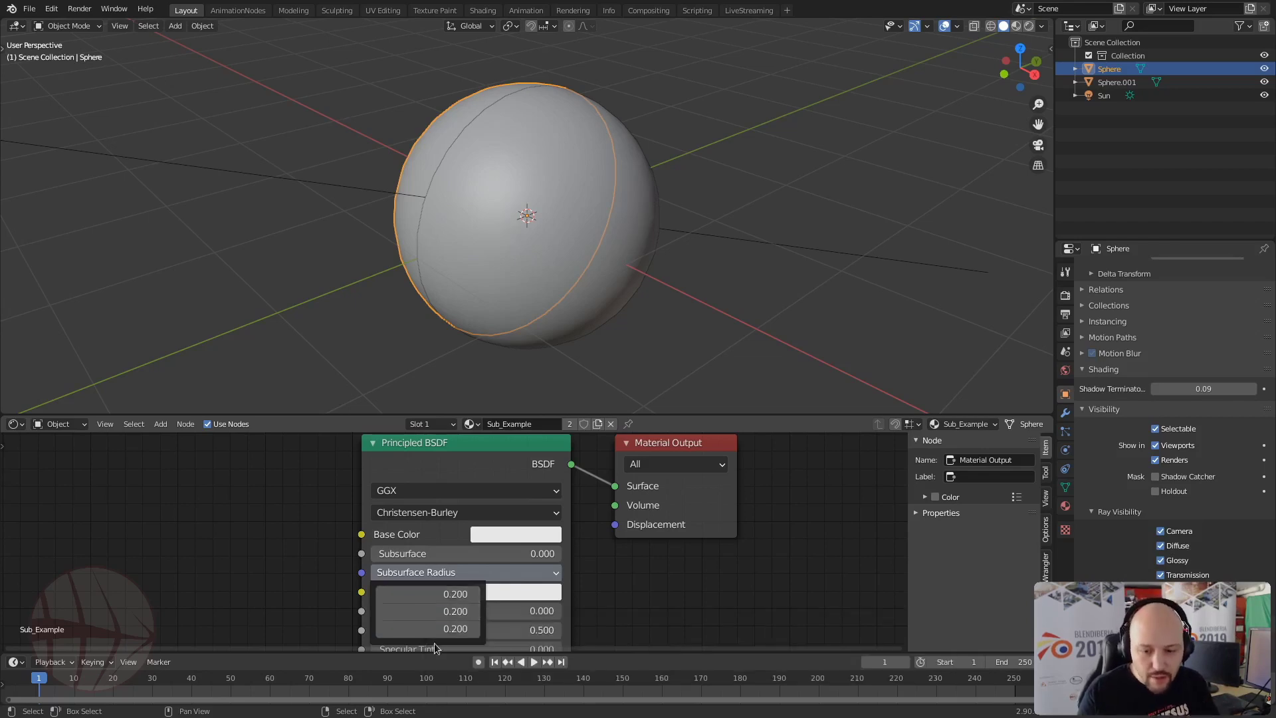
click(431, 594)
text(0)
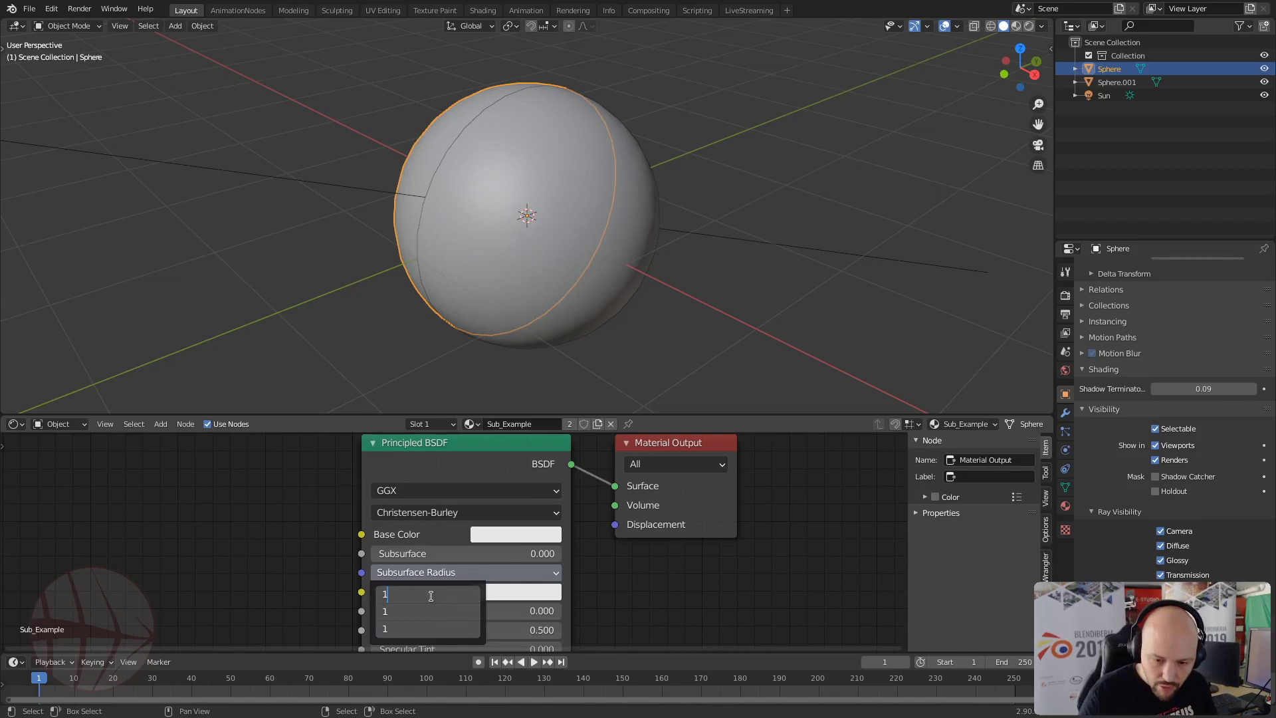
key(Return)
drag(425, 554, 565, 555)
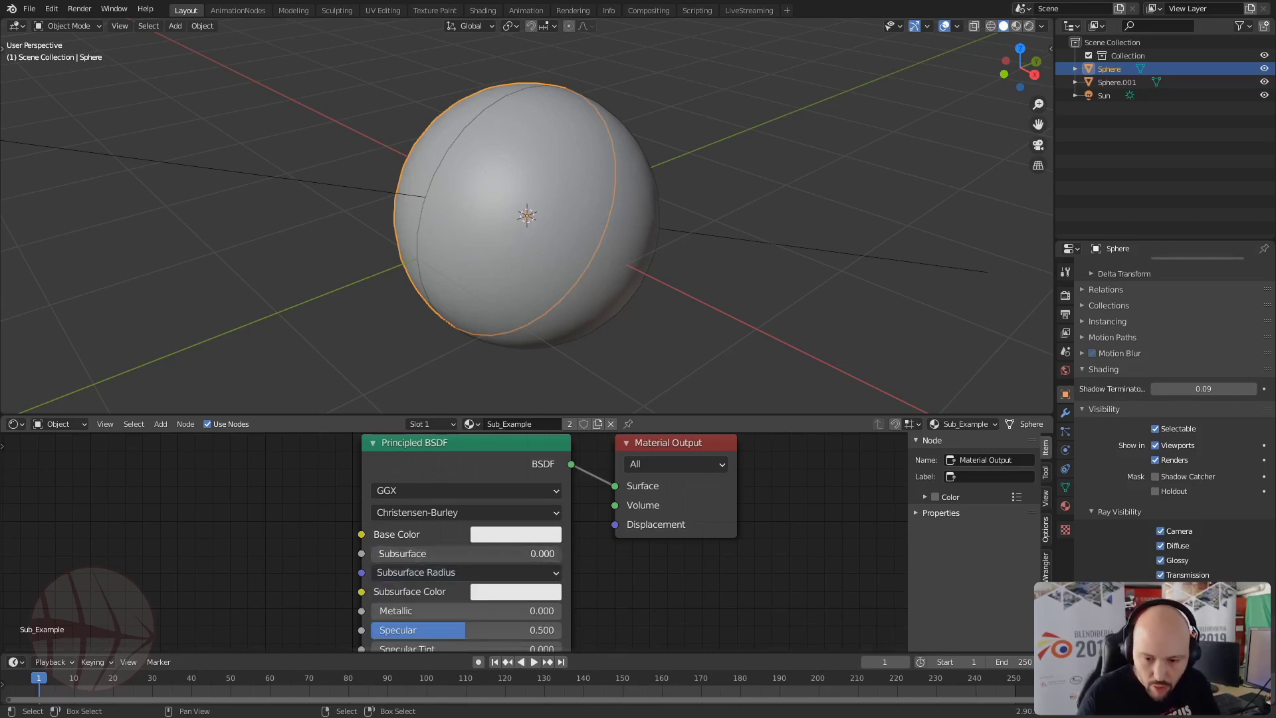
Switch to Rendered shading and set the red Subsurface Radius value to 1.
click(1029, 25)
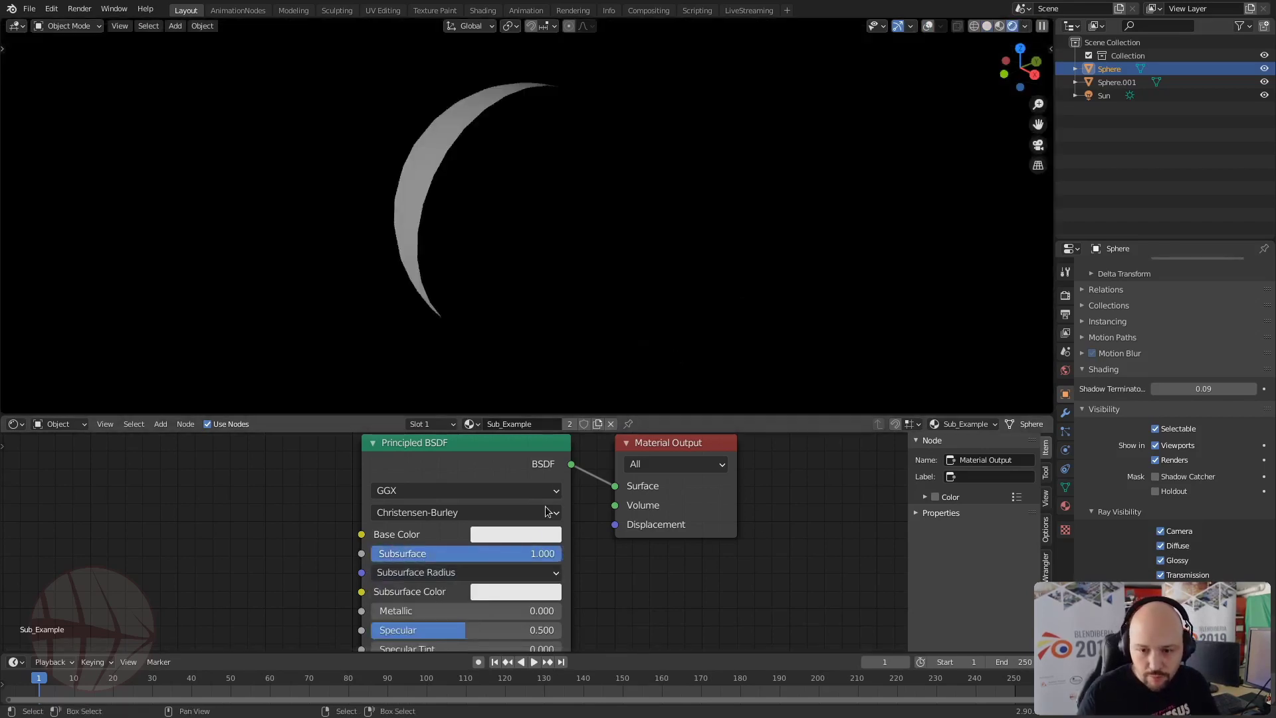
click(438, 571)
click(434, 597)
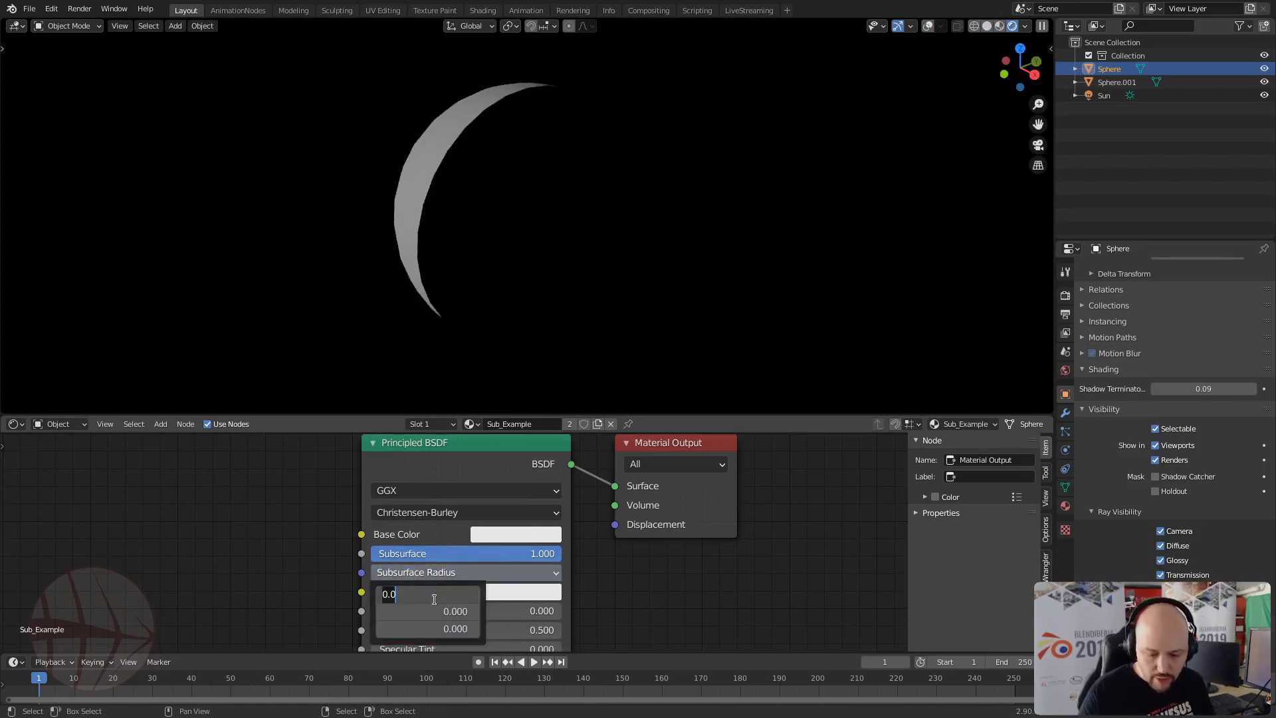
text(1)
key(Return)
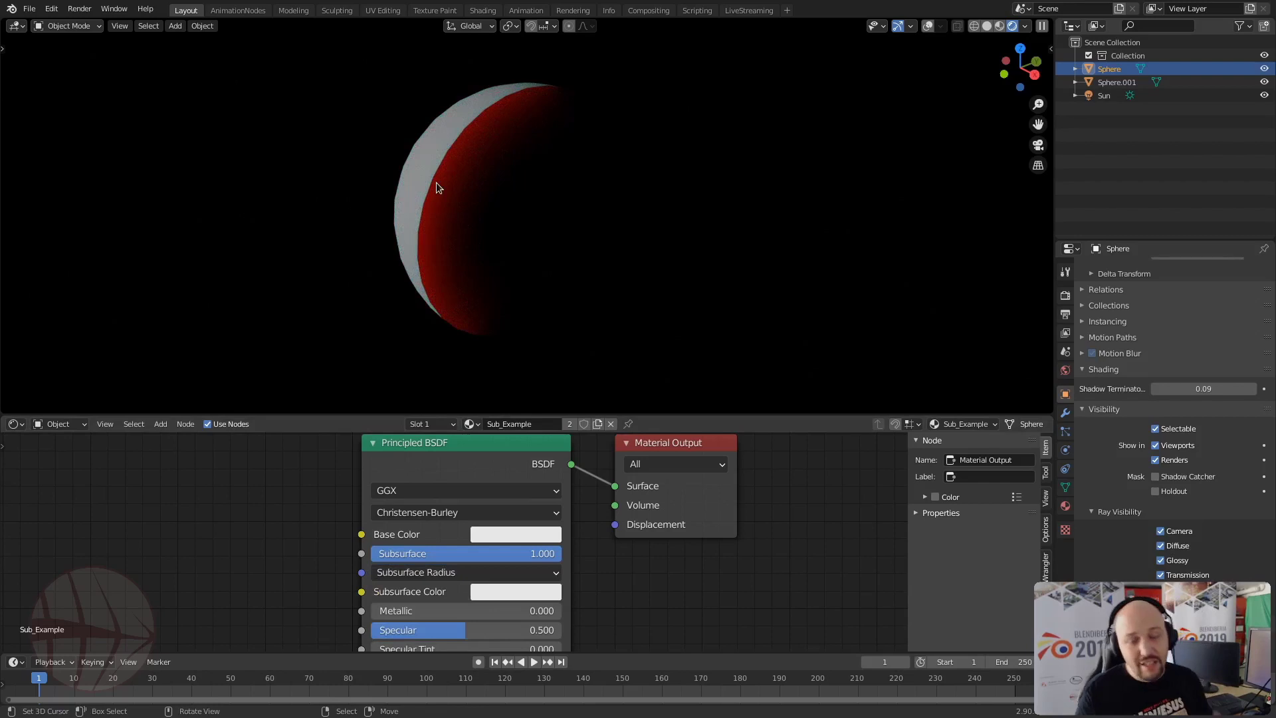
Set all three Subsurface Radius values to 0.5, then to 0.
click(457, 571)
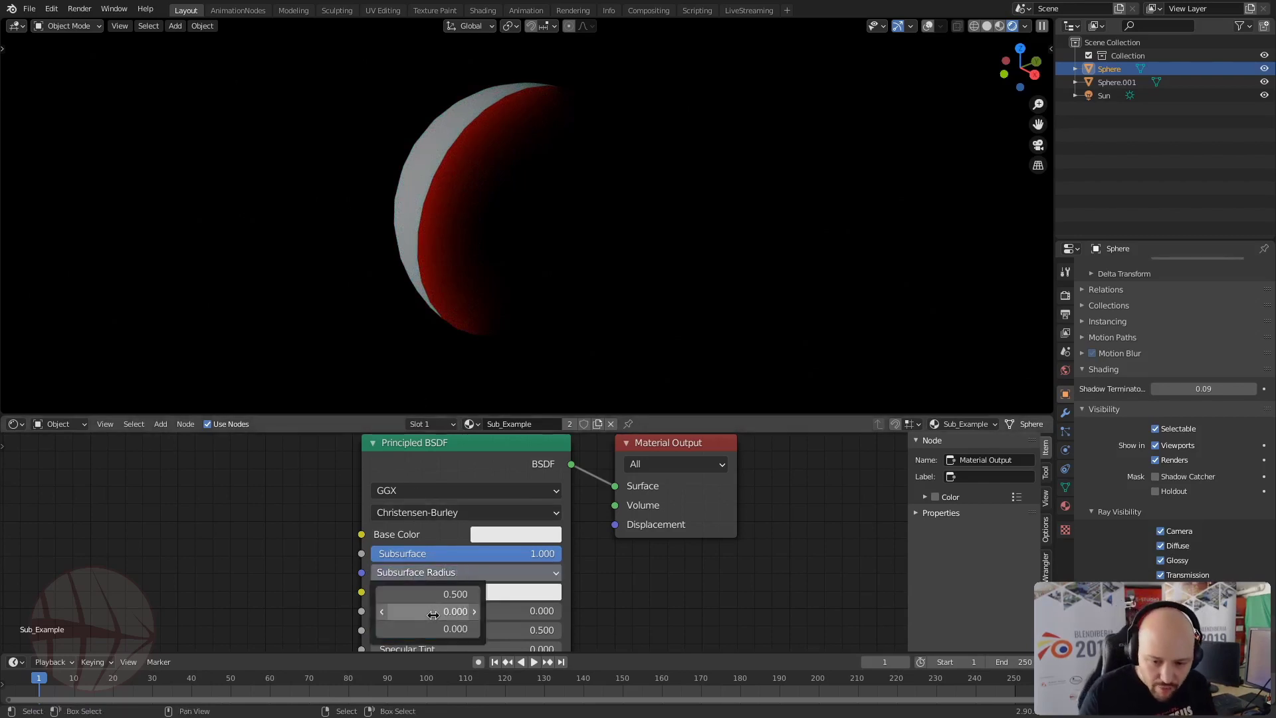
drag(432, 594, 435, 597)
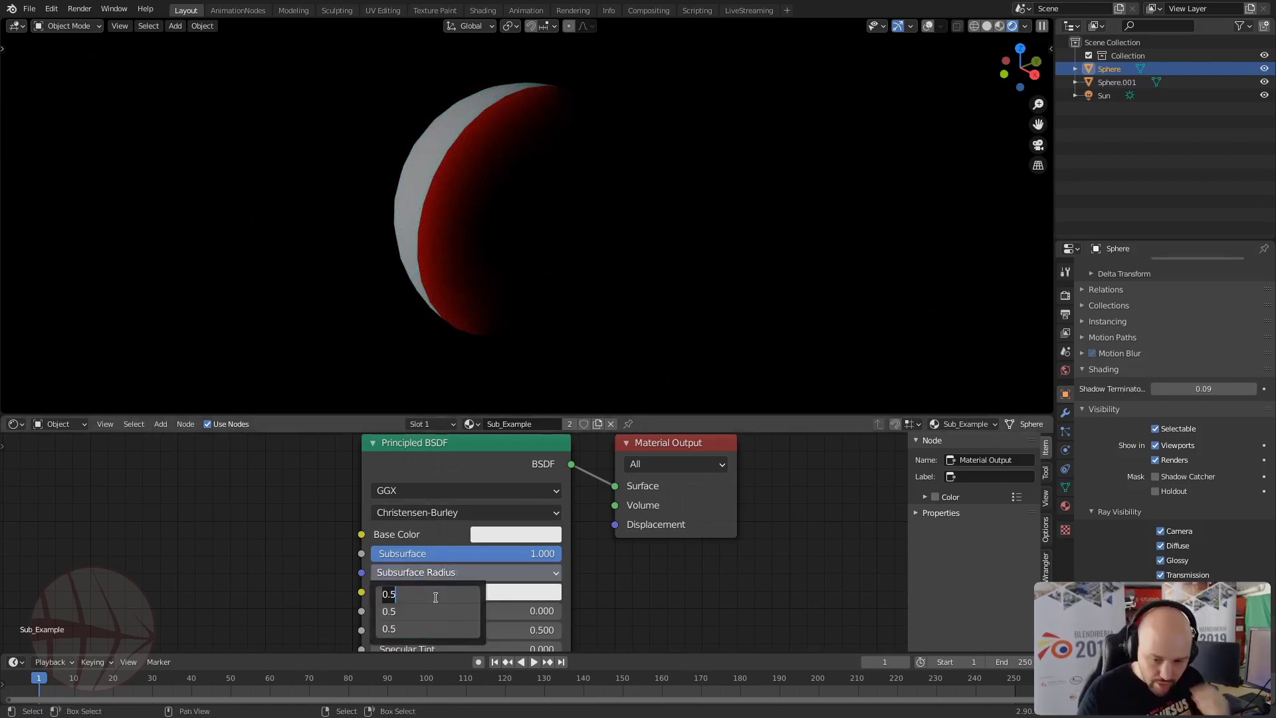
key(Return)
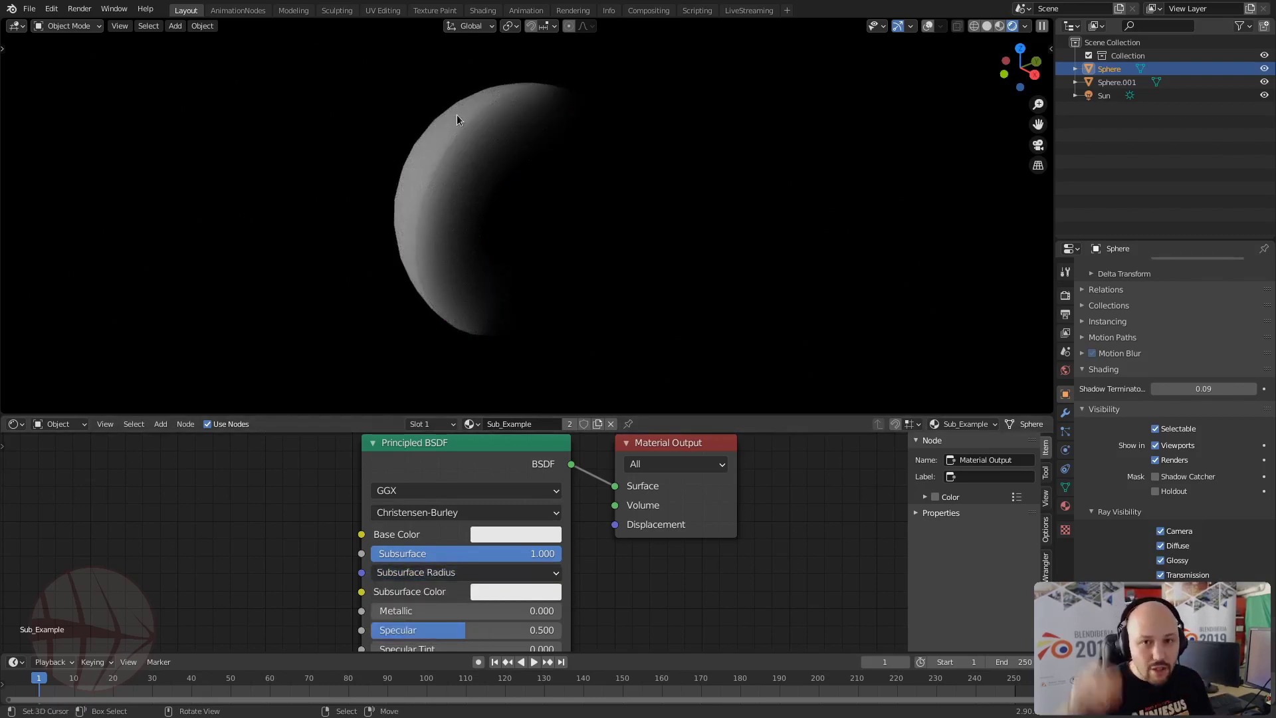
click(465, 572)
drag(432, 595, 441, 625)
text(0)
key(Return)
Set the green radius value to 1 and raise the first radius value to 0.3.
click(434, 611)
text(1)
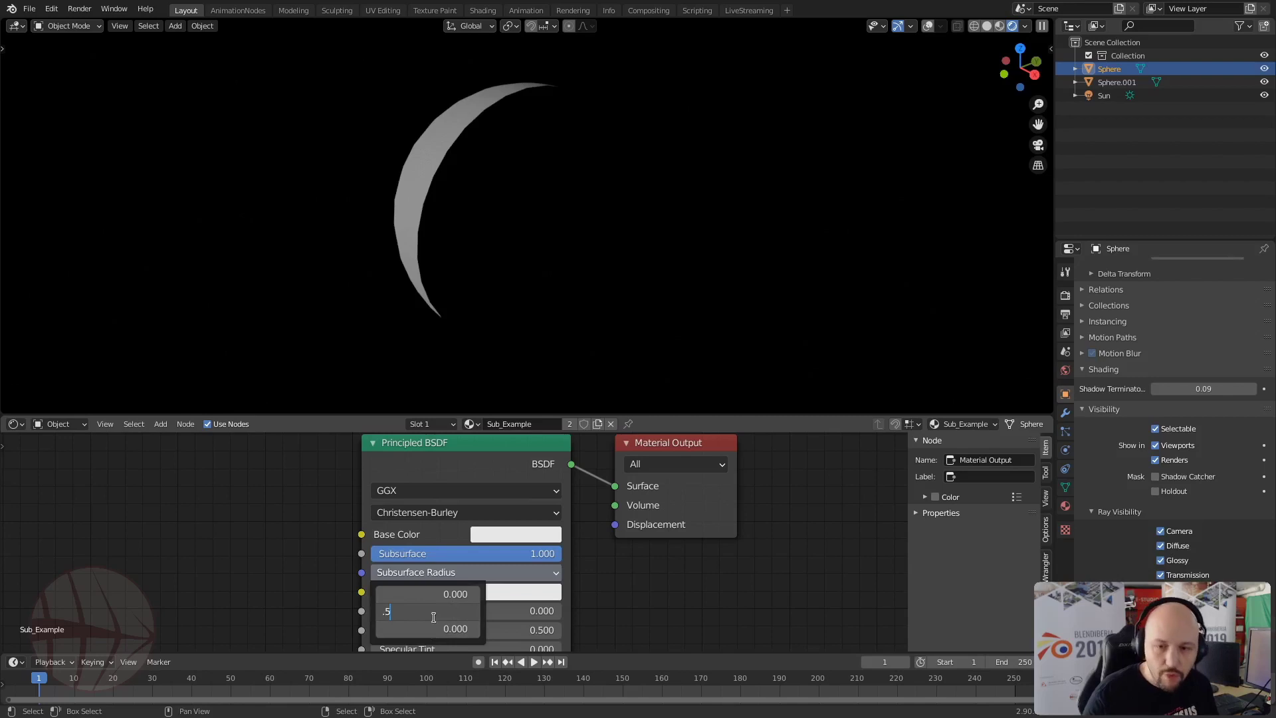
key(Return)
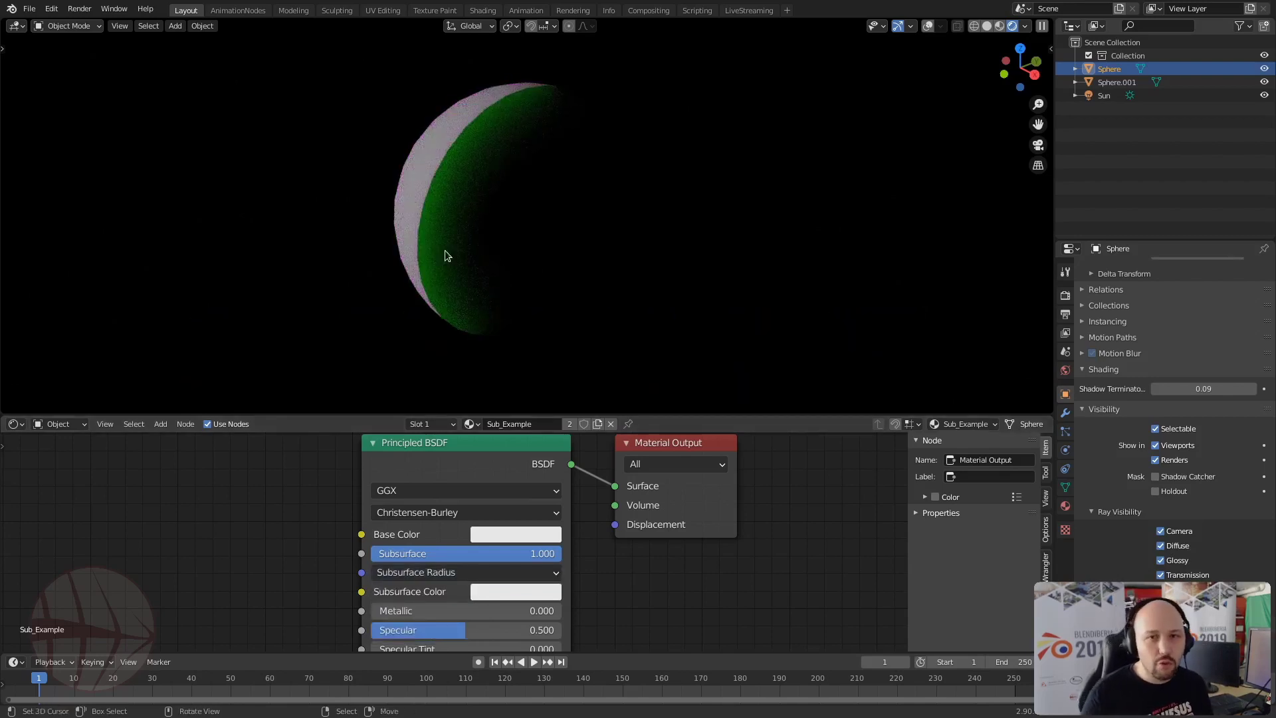
click(466, 573)
drag(436, 594, 532, 629)
Try 10, then 0.1 for all Subsurface Radius values.
click(437, 594)
text(10)
key(Return)
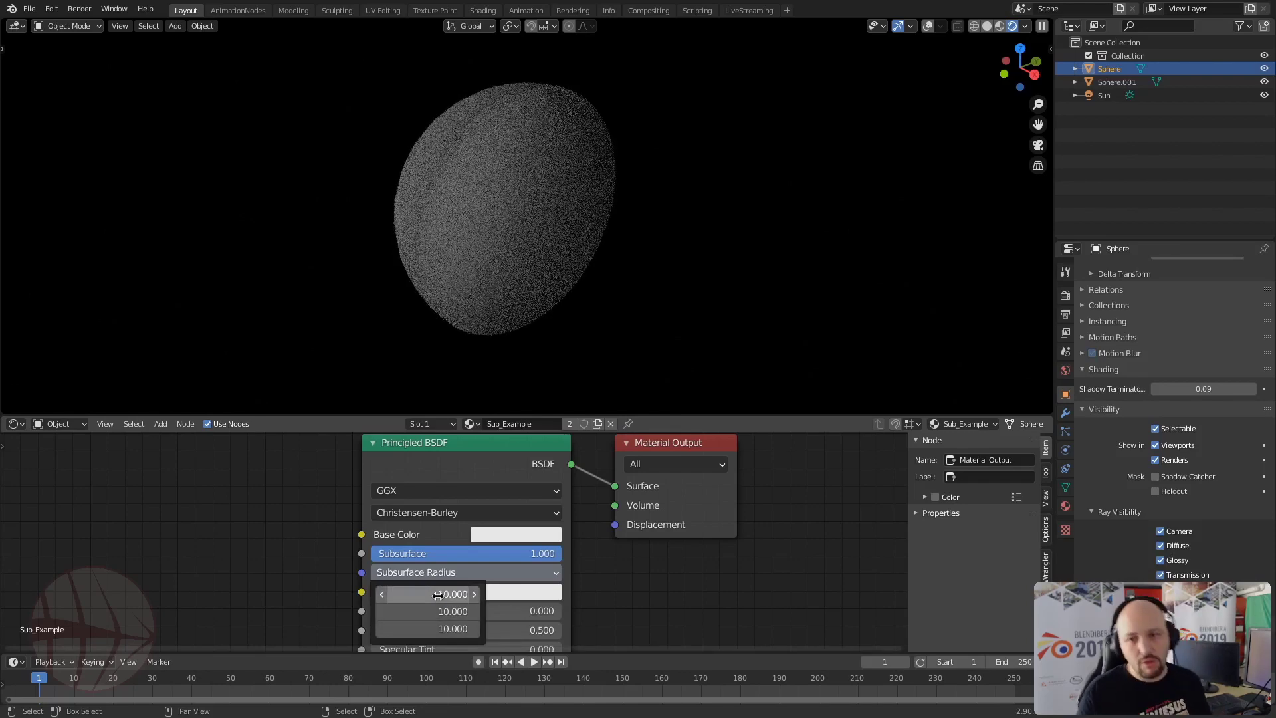
click(437, 595)
text(0.1)
key(Return)
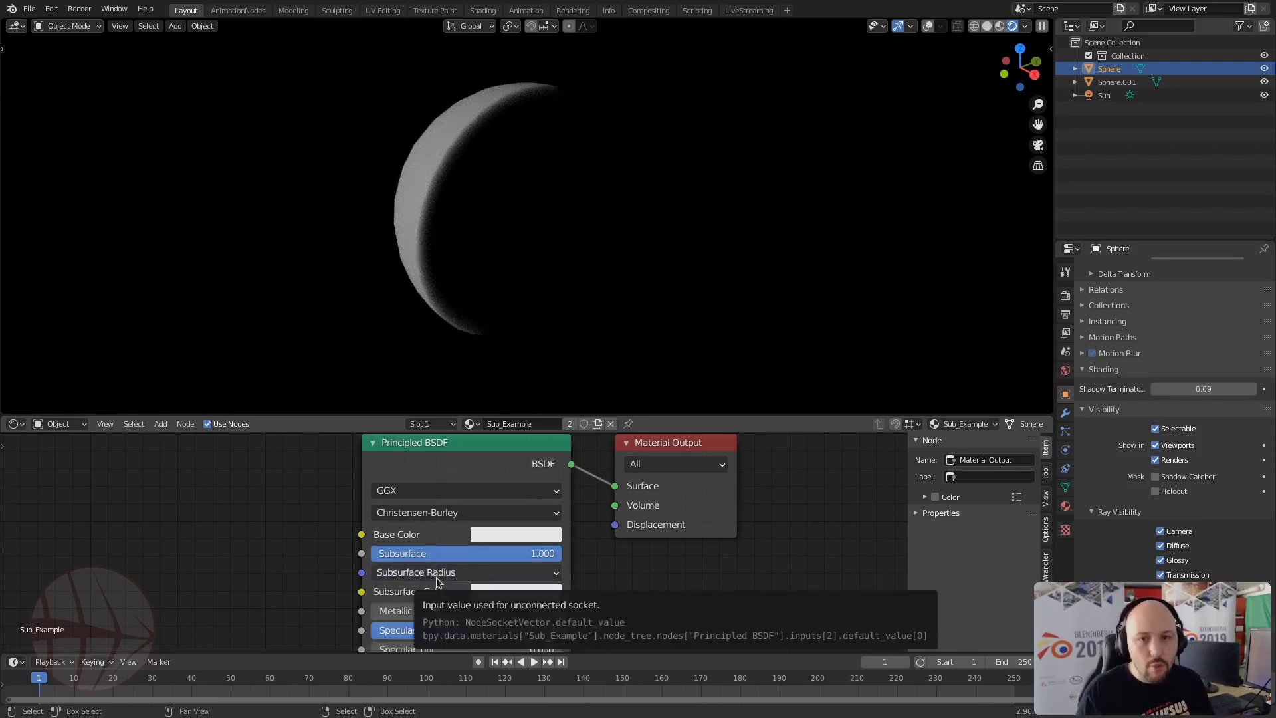
Set all radius values to 0.5 and lower Subsurface to about 0.532.
click(436, 577)
drag(432, 593, 436, 629)
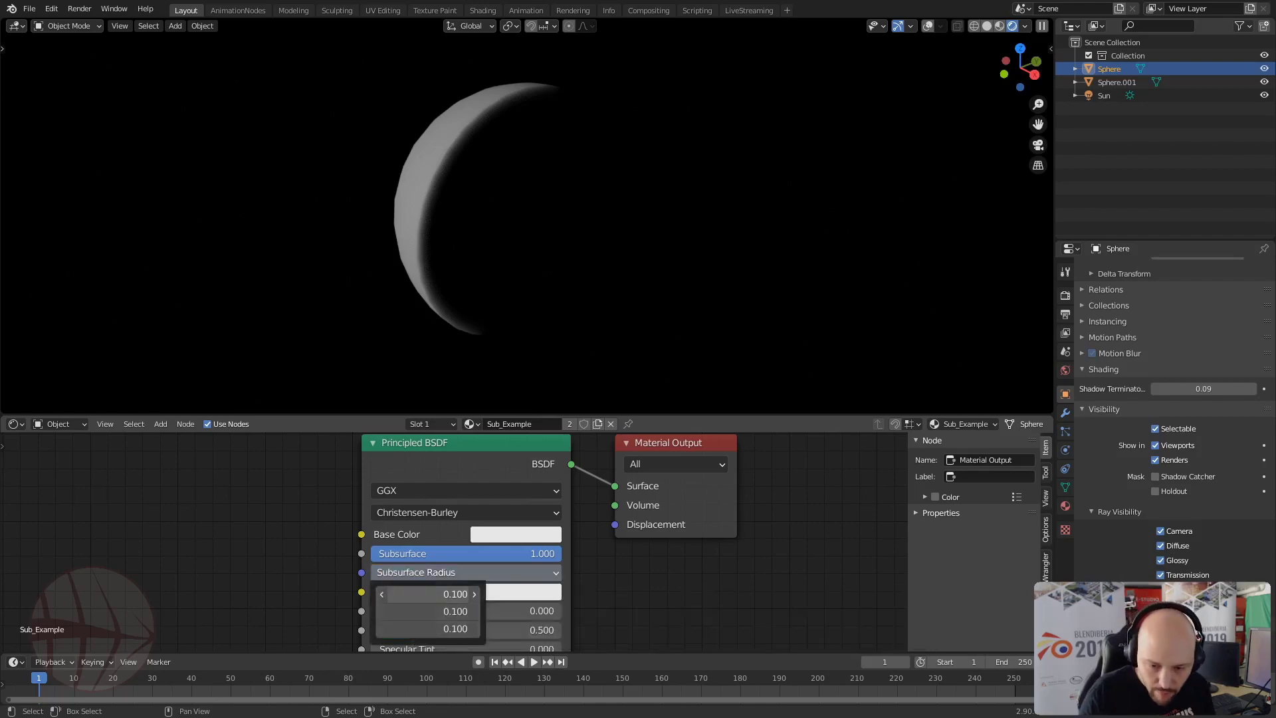
text(0.5)
key(Return)
drag(552, 557, 450, 554)
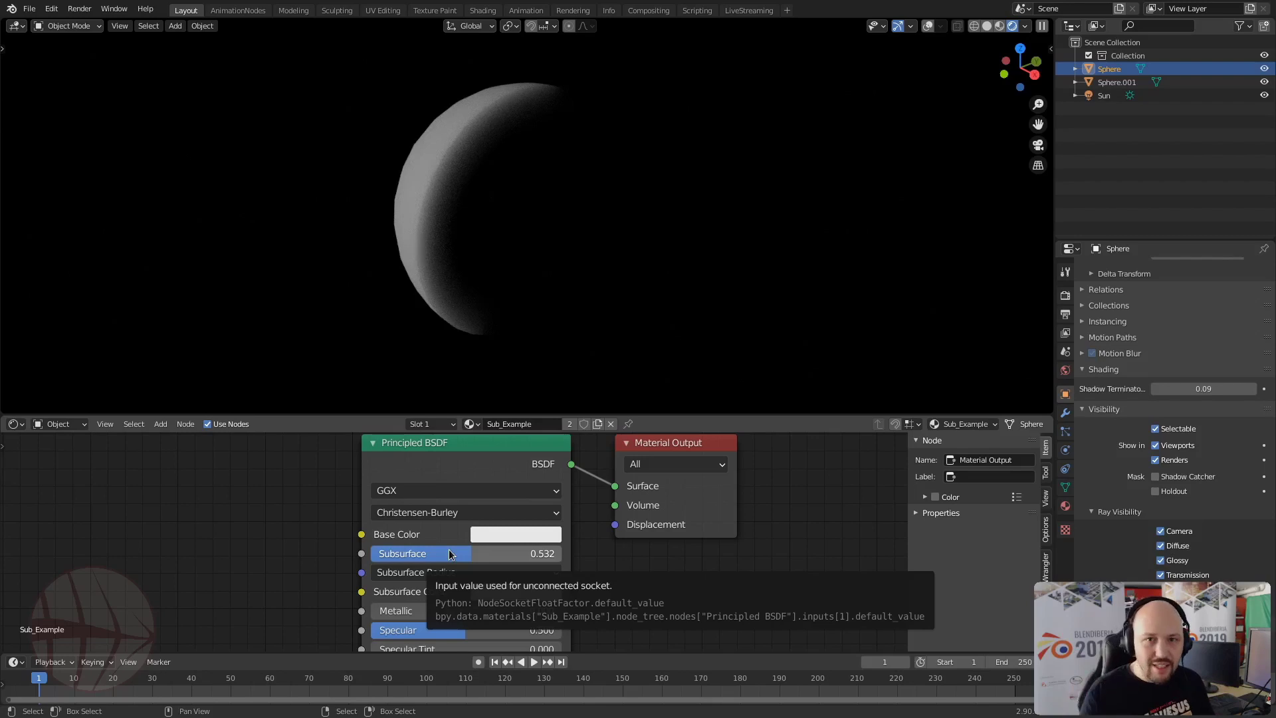
Set all three Subsurface Radius values to 1 and raise the Subsurface amount.
click(426, 572)
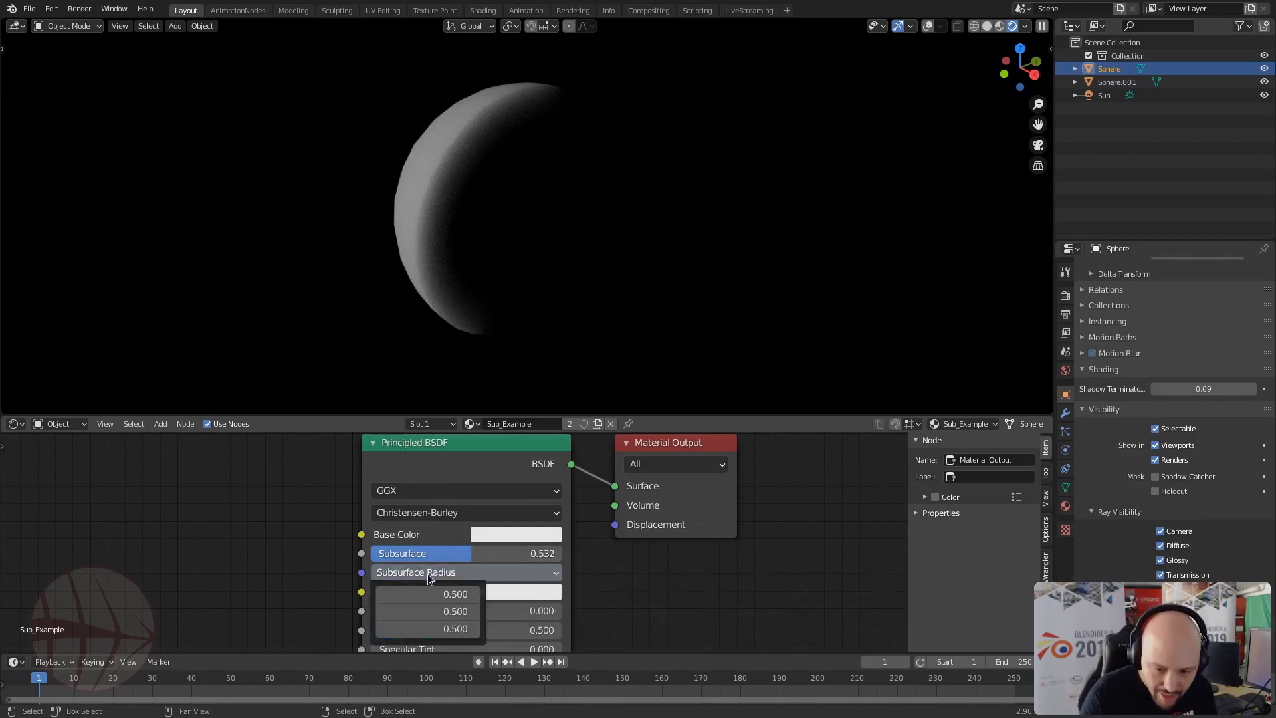
drag(429, 594, 429, 629)
text(1)
key(Return)
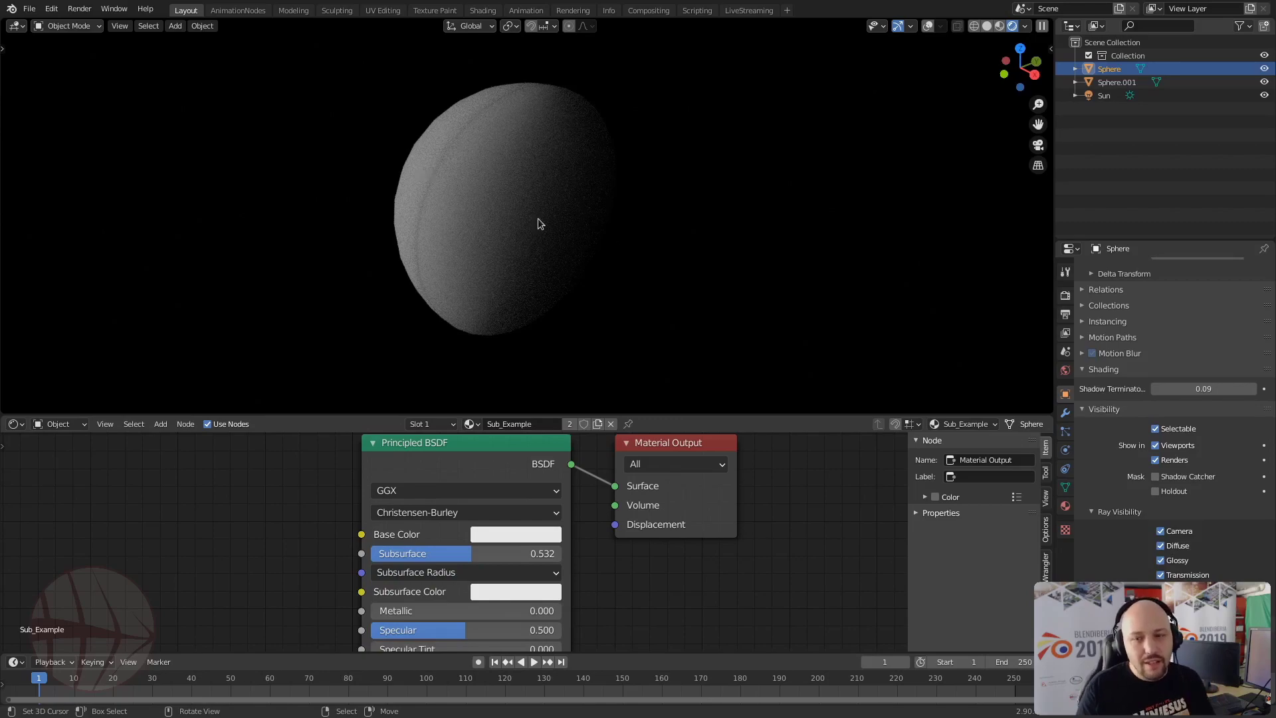
drag(506, 554, 562, 554)
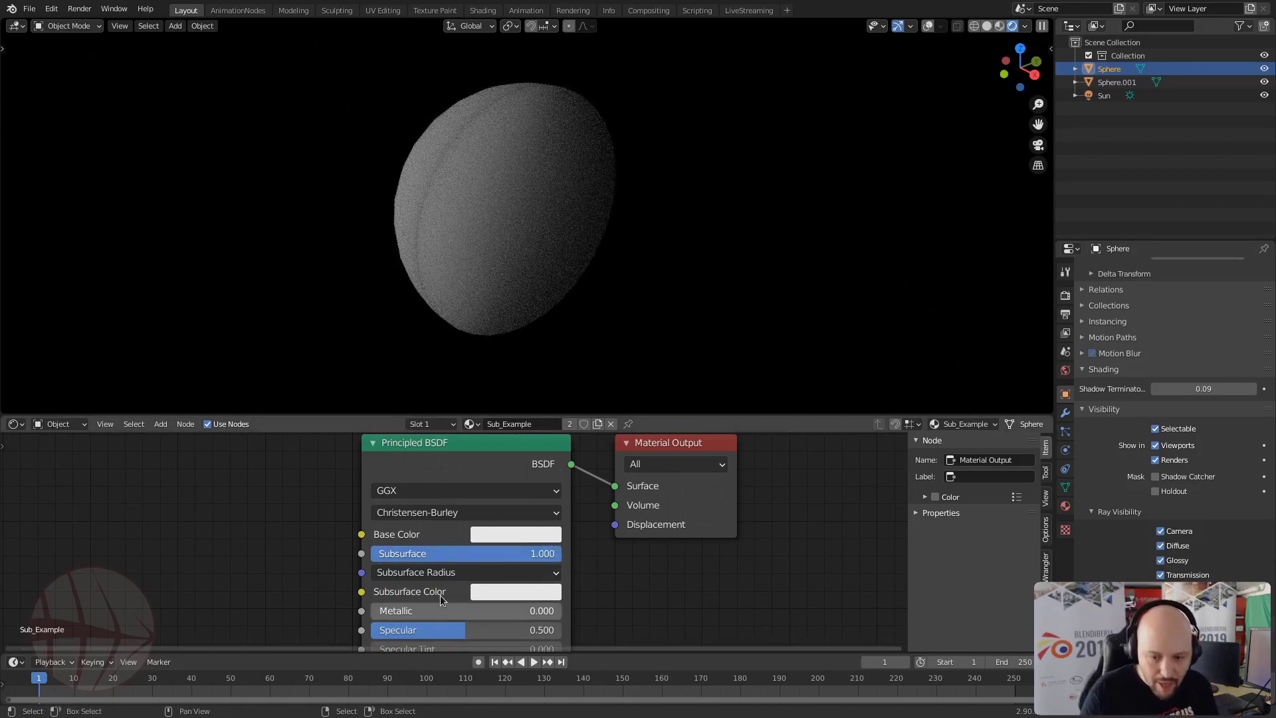
Set the radius values to 0.5 and Subsurface to 0.5.
click(456, 572)
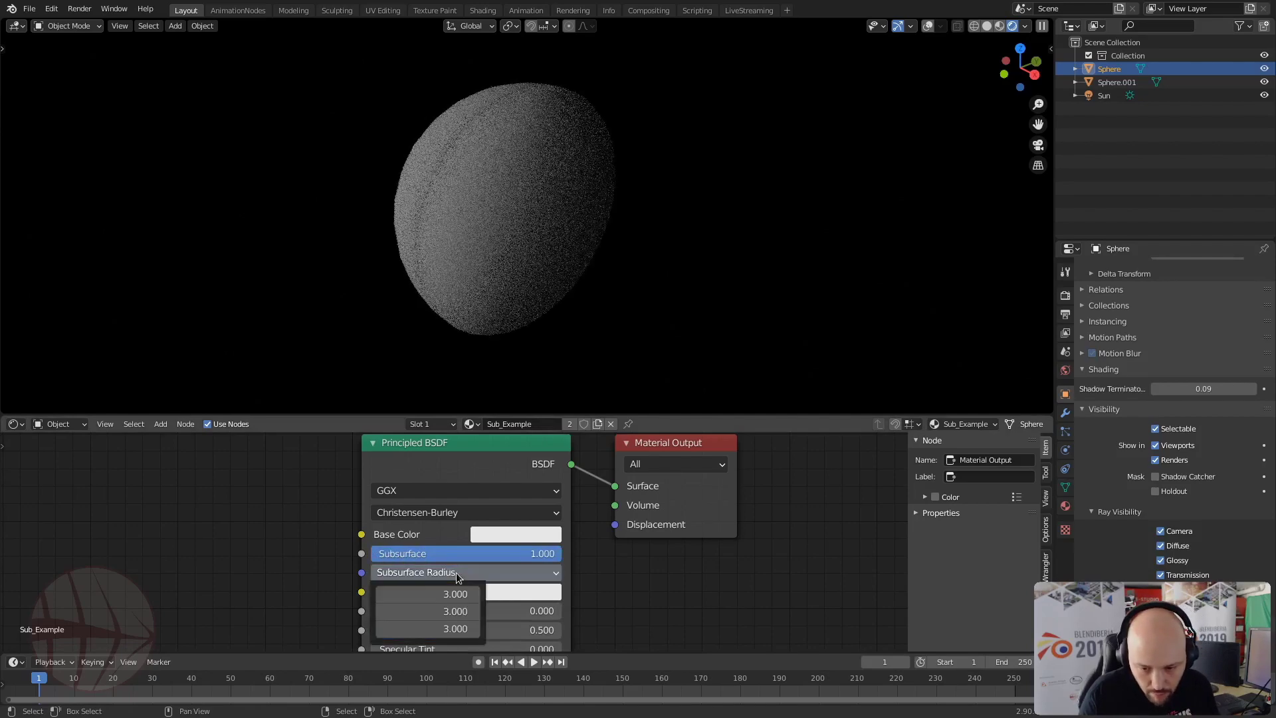
click(447, 594)
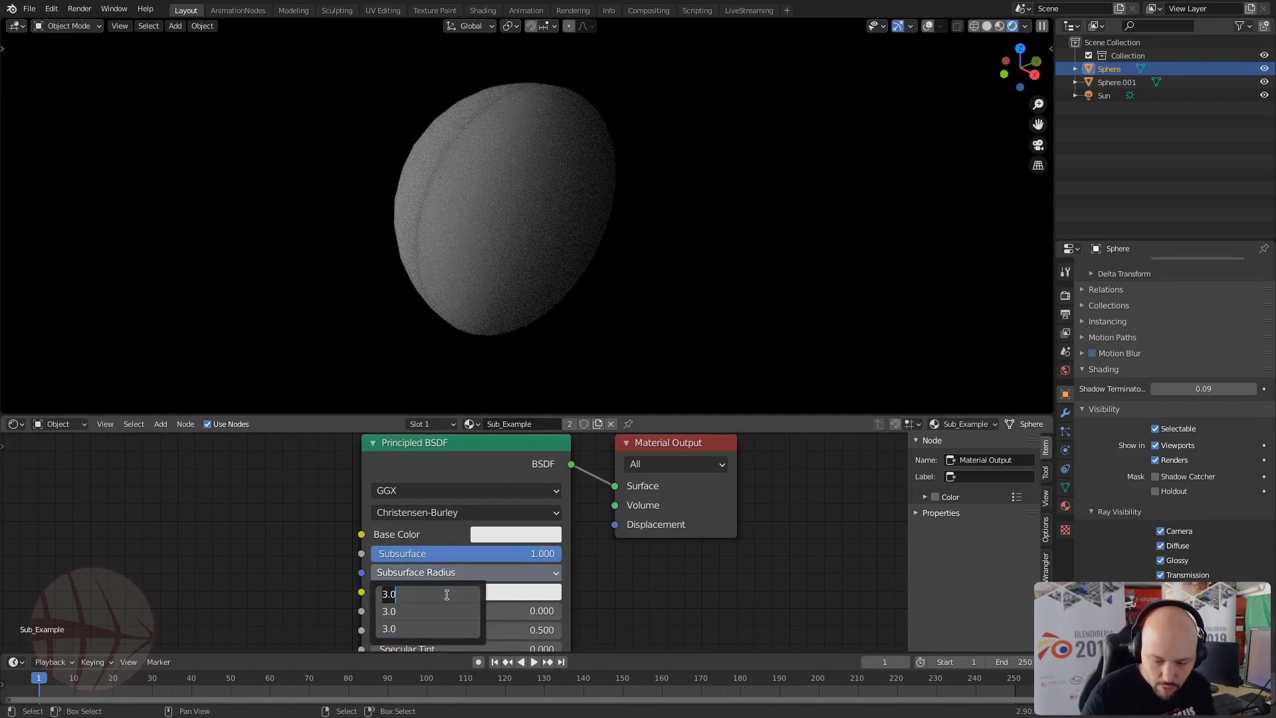
text(0.5)
key(Return)
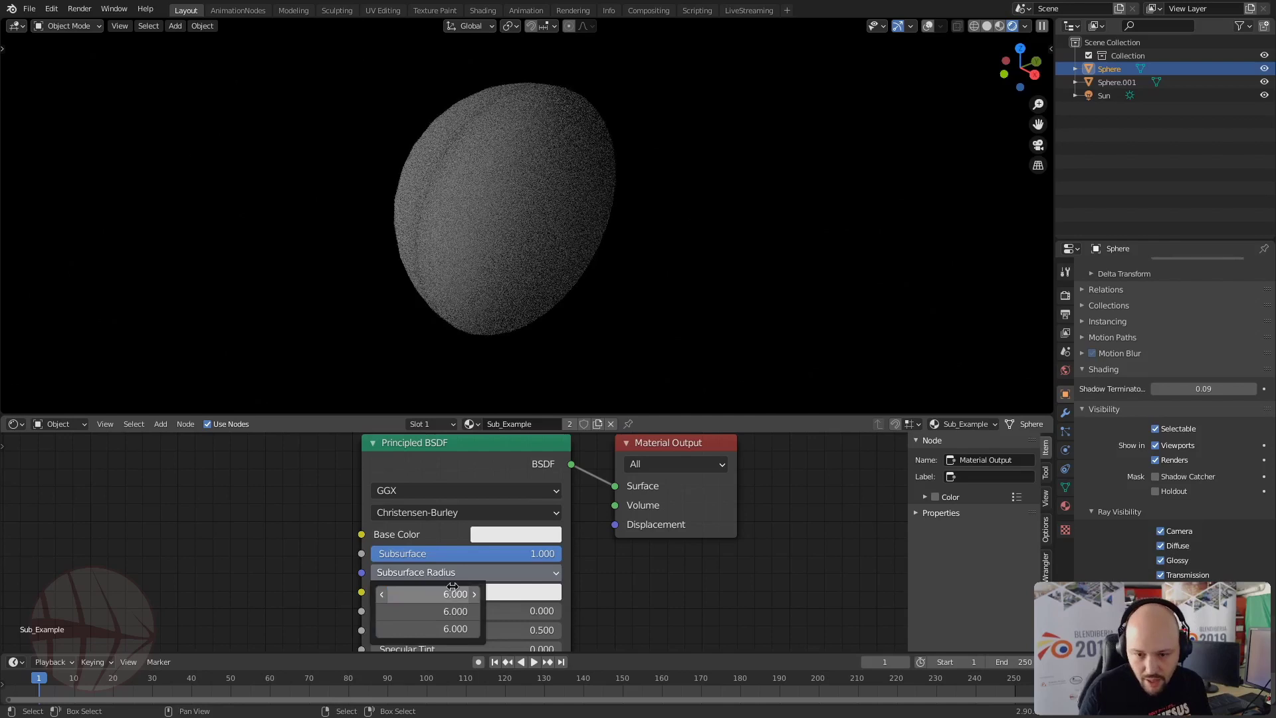
click(478, 553)
text(0.5)
key(Return)
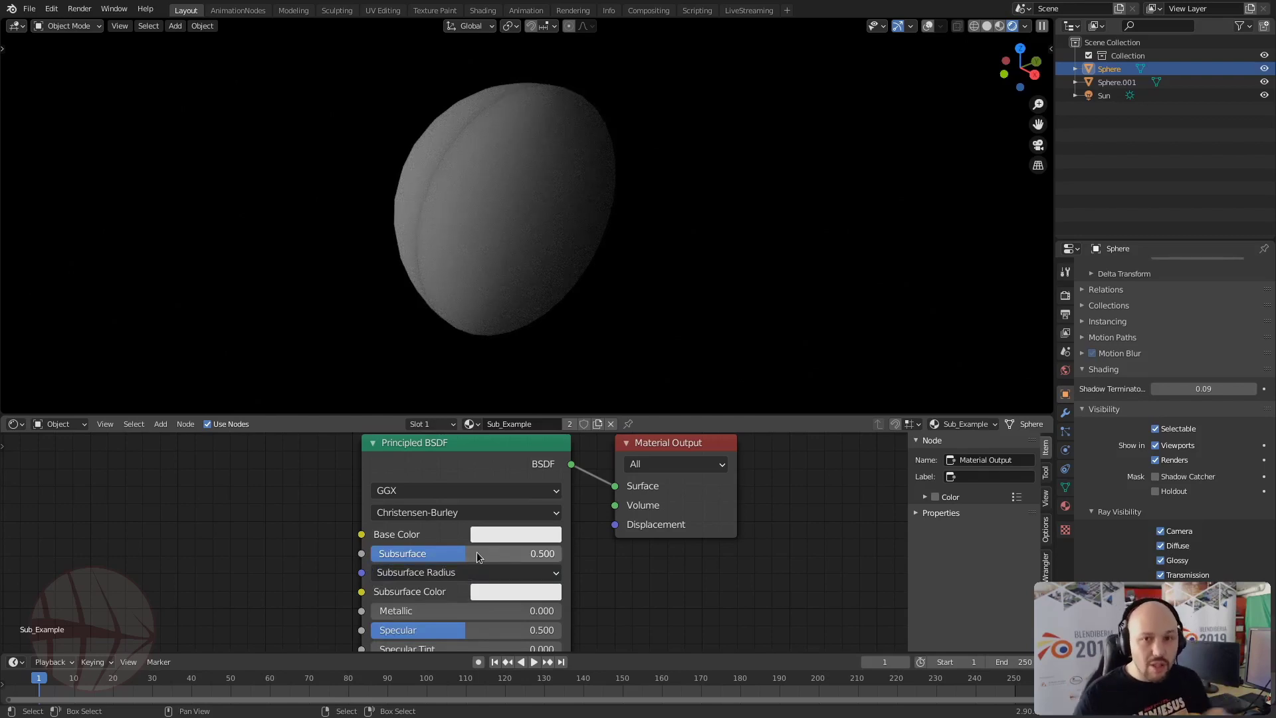
Set all radius values to 0.1, preview 0.7 on the first, then undo it.
click(466, 572)
drag(445, 594, 445, 629)
text(0.1)
key(Return)
click(445, 595)
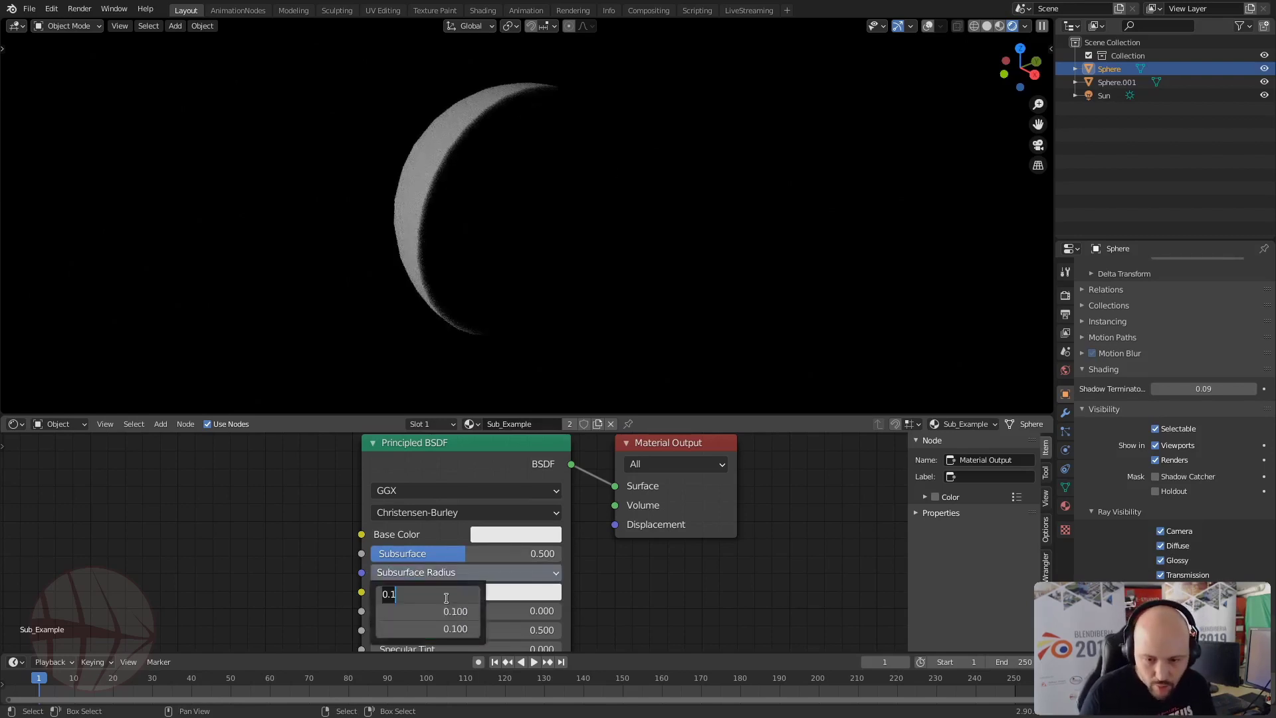
key(ctrl+a)
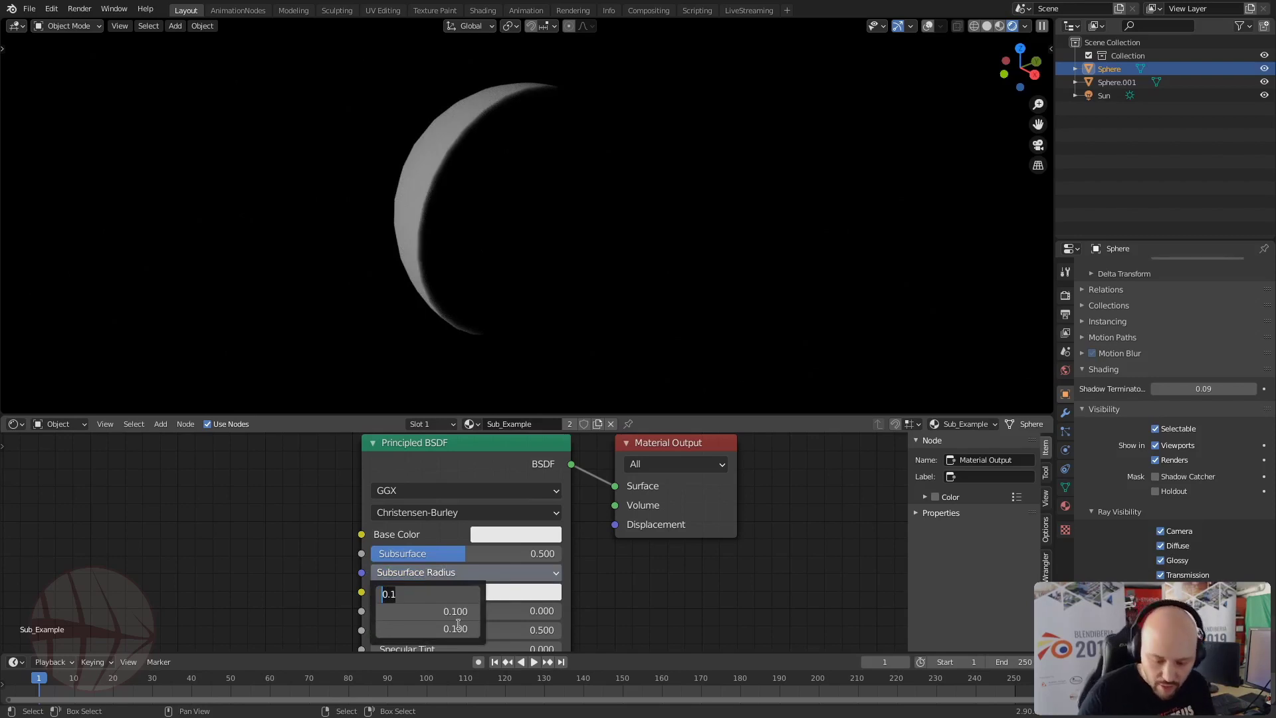
text(0.7)
key(Return)
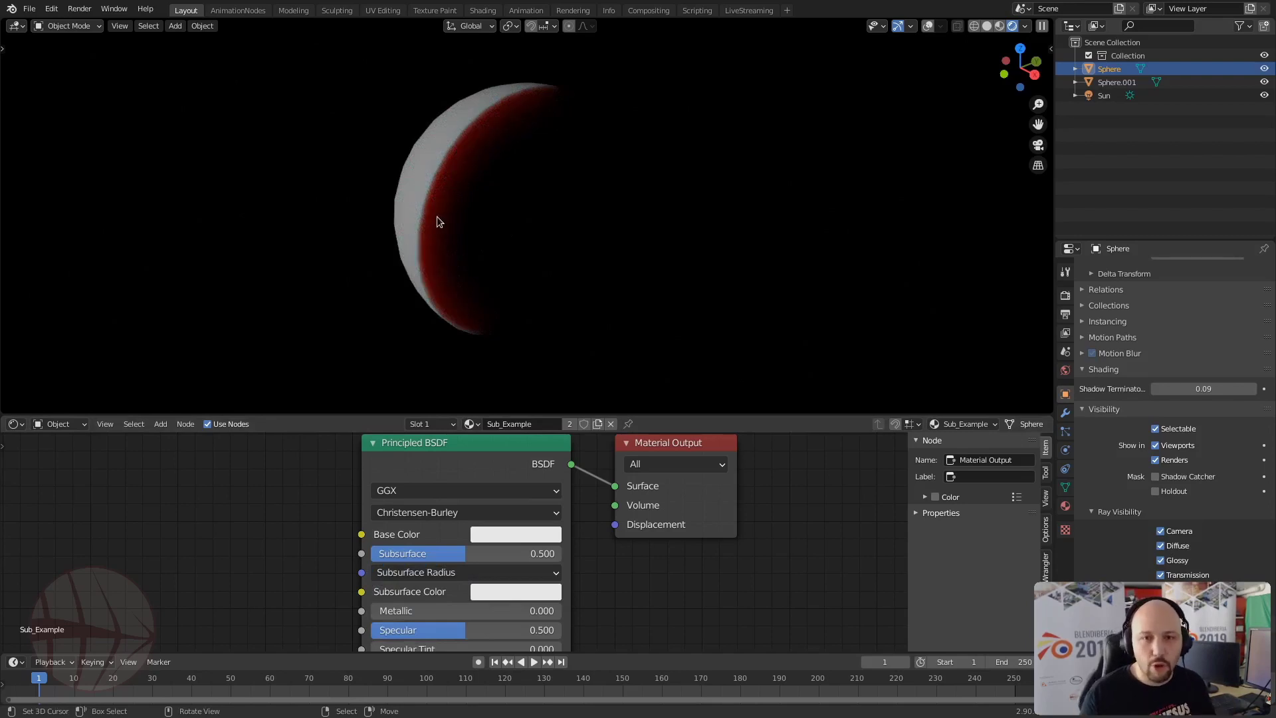
key(ctrl+z)
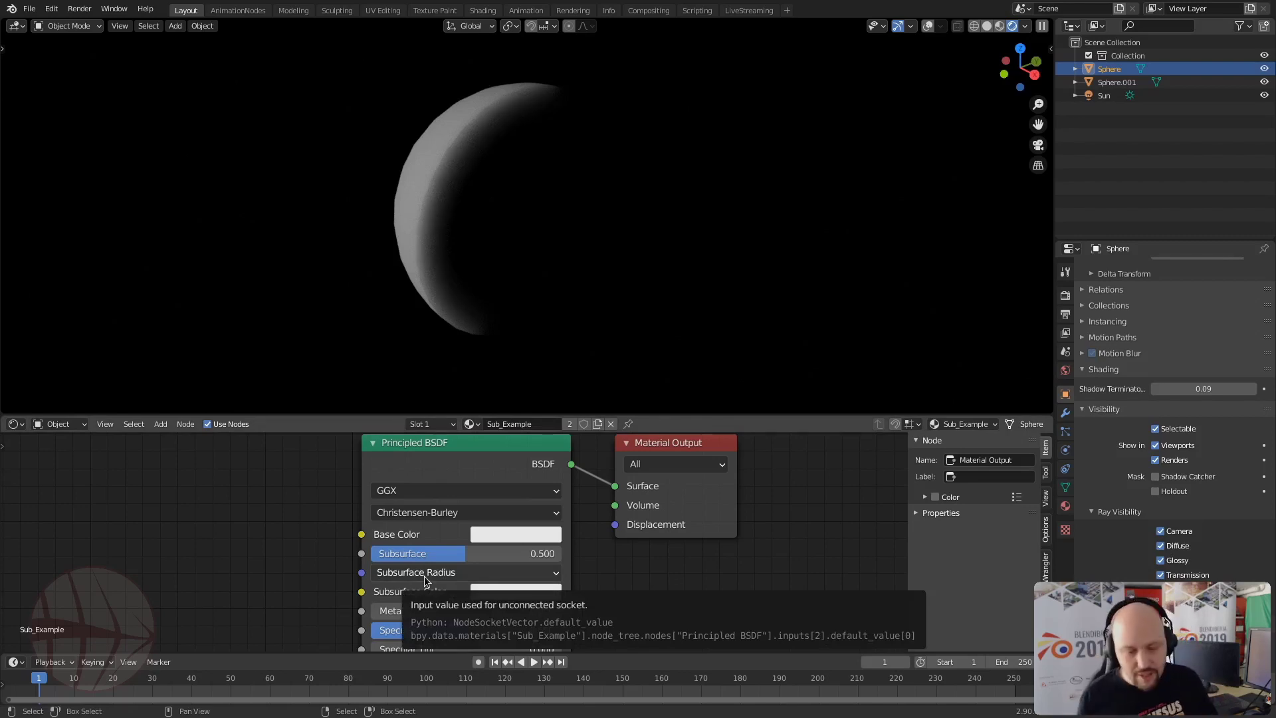
Make the Subsurface Color red, zoom in on the sphere, then desaturate it to white.
click(497, 595)
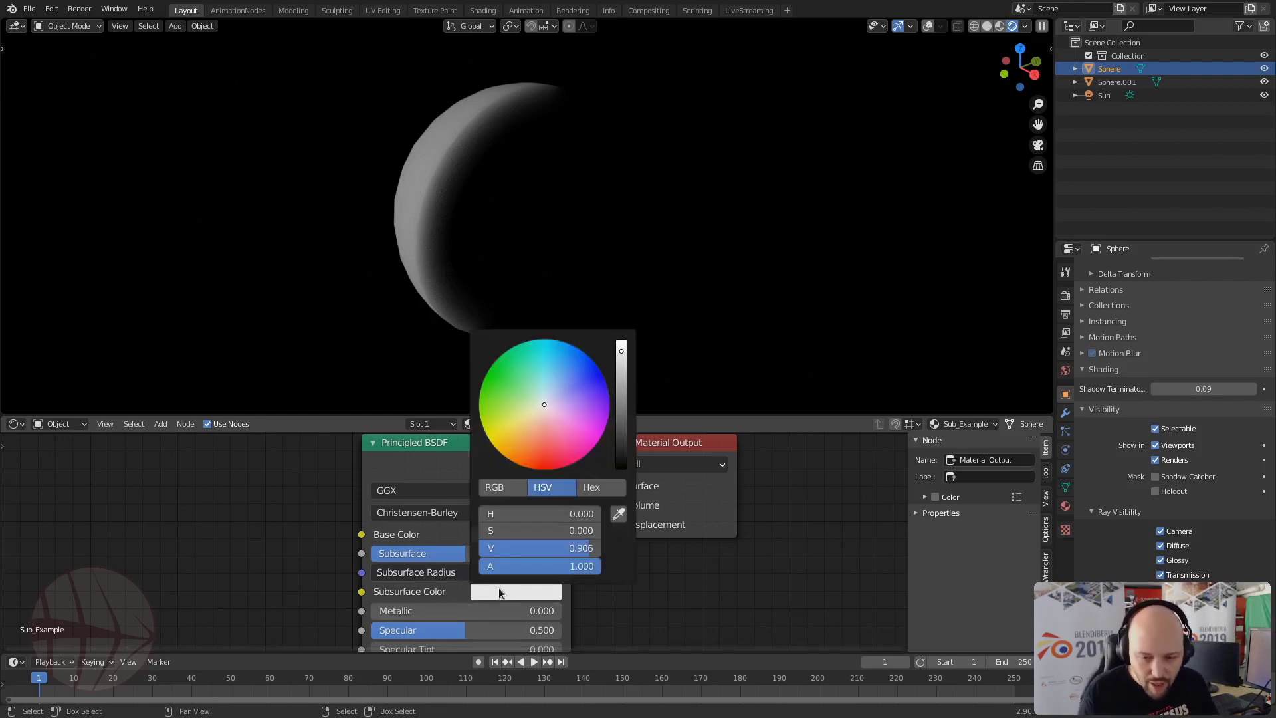
drag(540, 417, 540, 462)
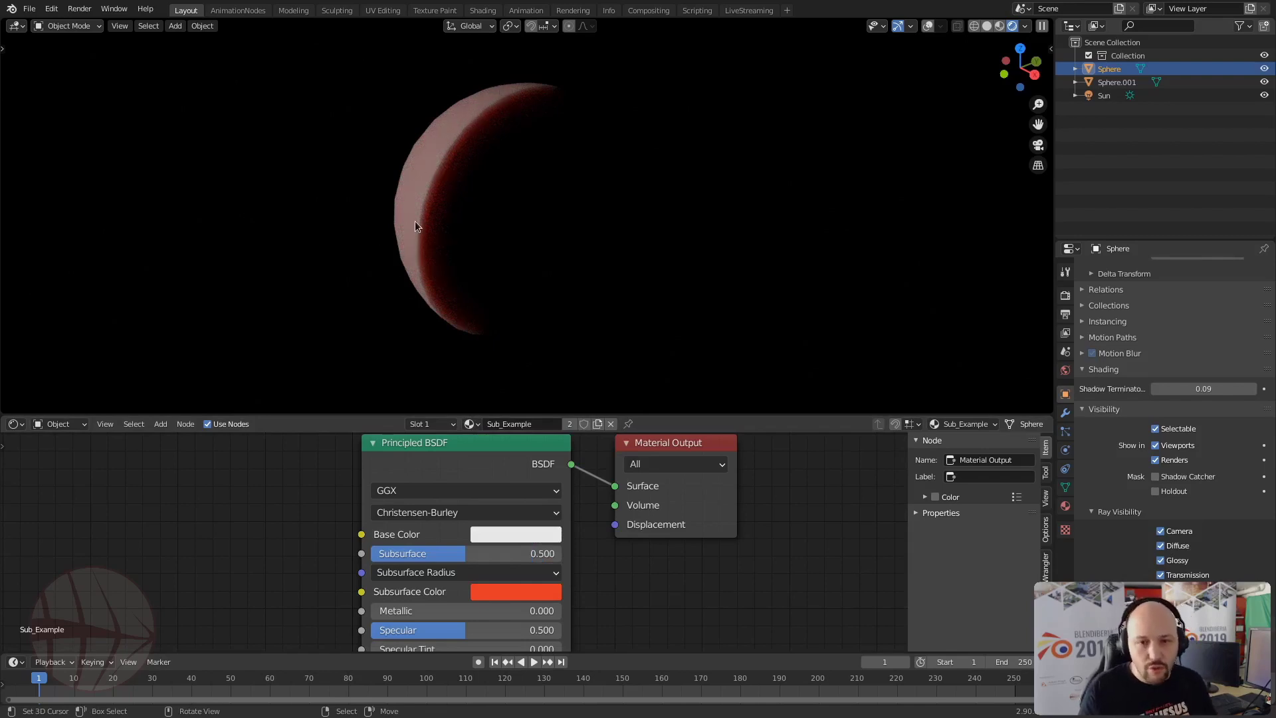
scroll(440, 126, up, 3)
shift+middle_drag(440, 127, 509, 222)
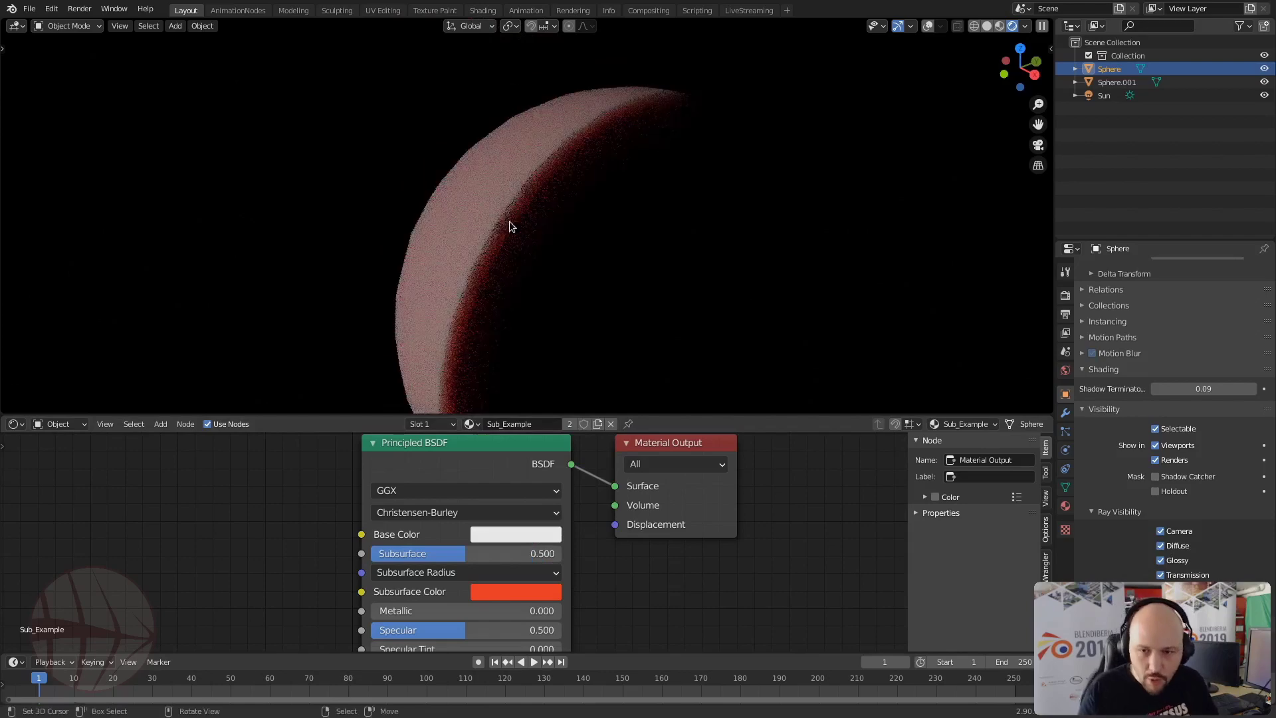
scroll(498, 218, up, 2)
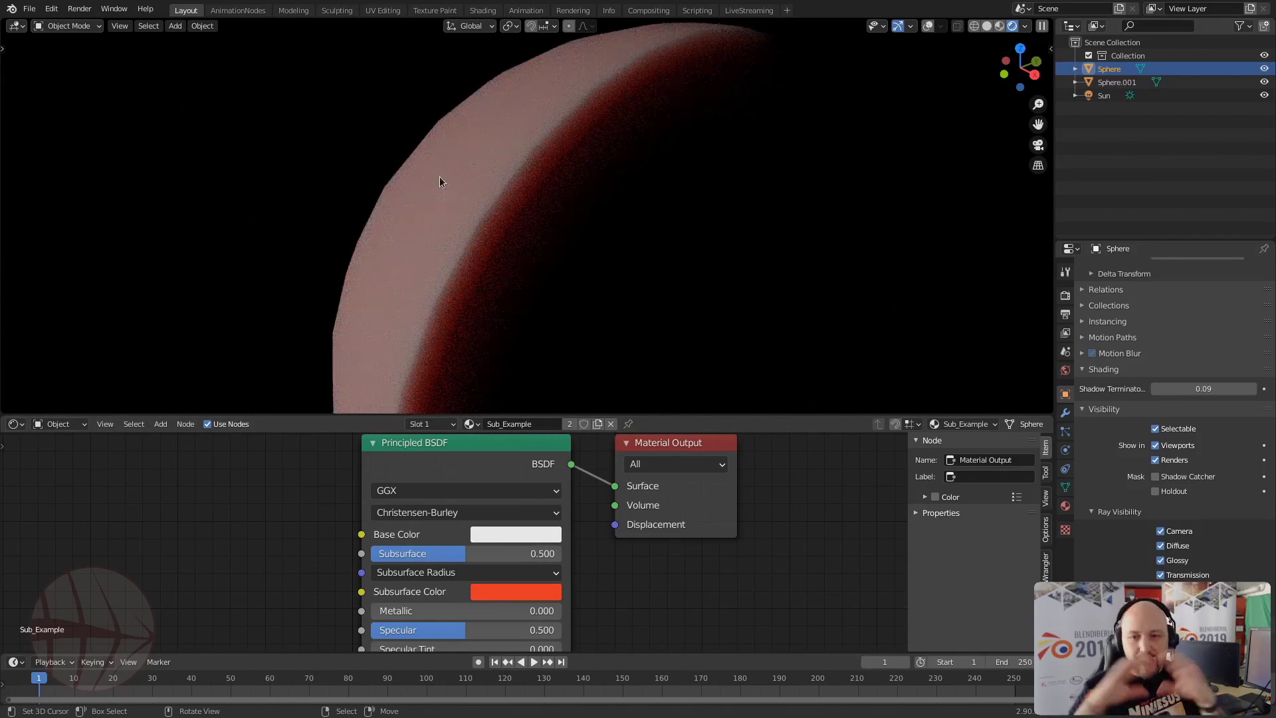
click(496, 591)
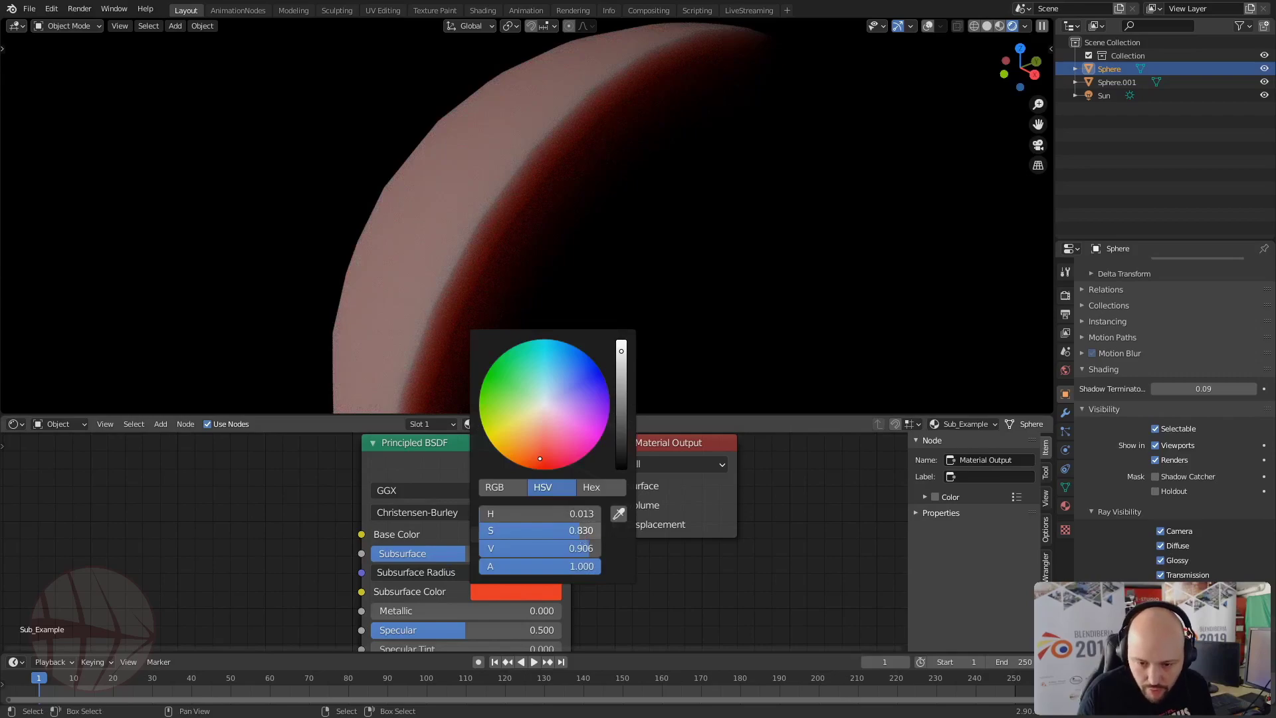
drag(572, 530, 492, 530)
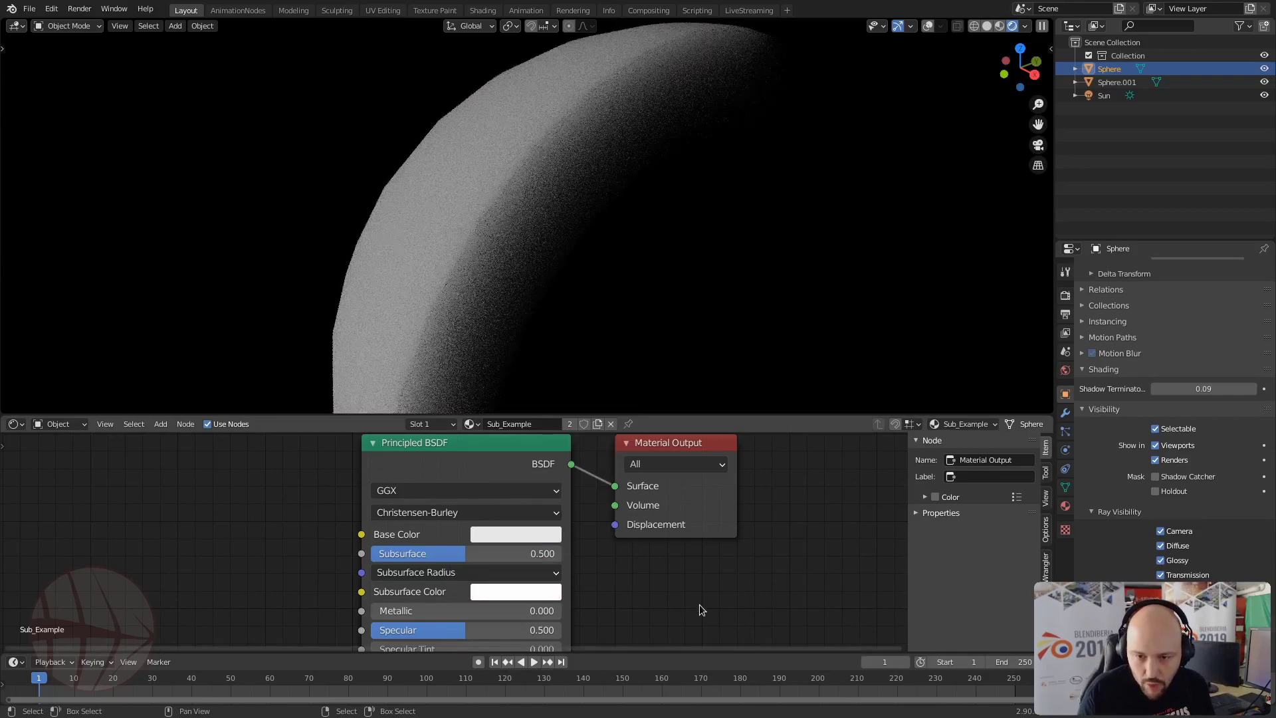
Zero all three Subsurface Radius values, then set the first to 0.5.
click(507, 572)
drag(452, 593, 452, 629)
text(0.5)
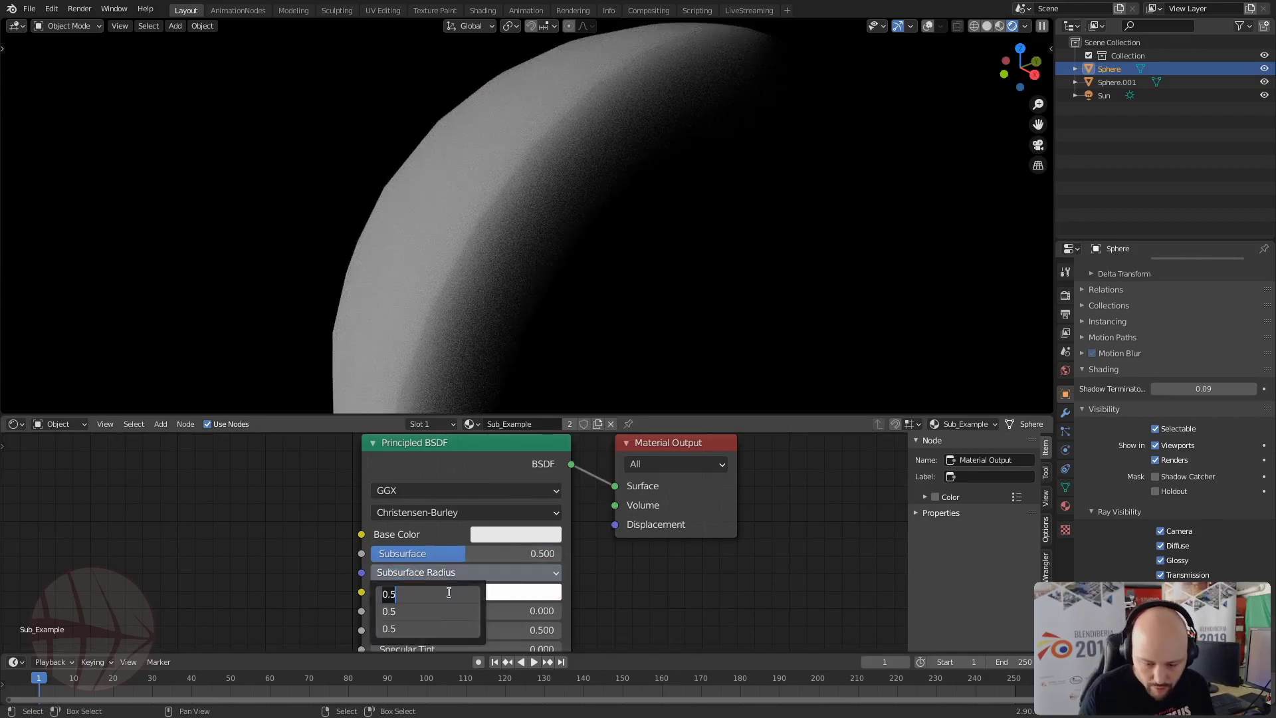
key(Return)
click(449, 592)
text(0.5)
key(Return)
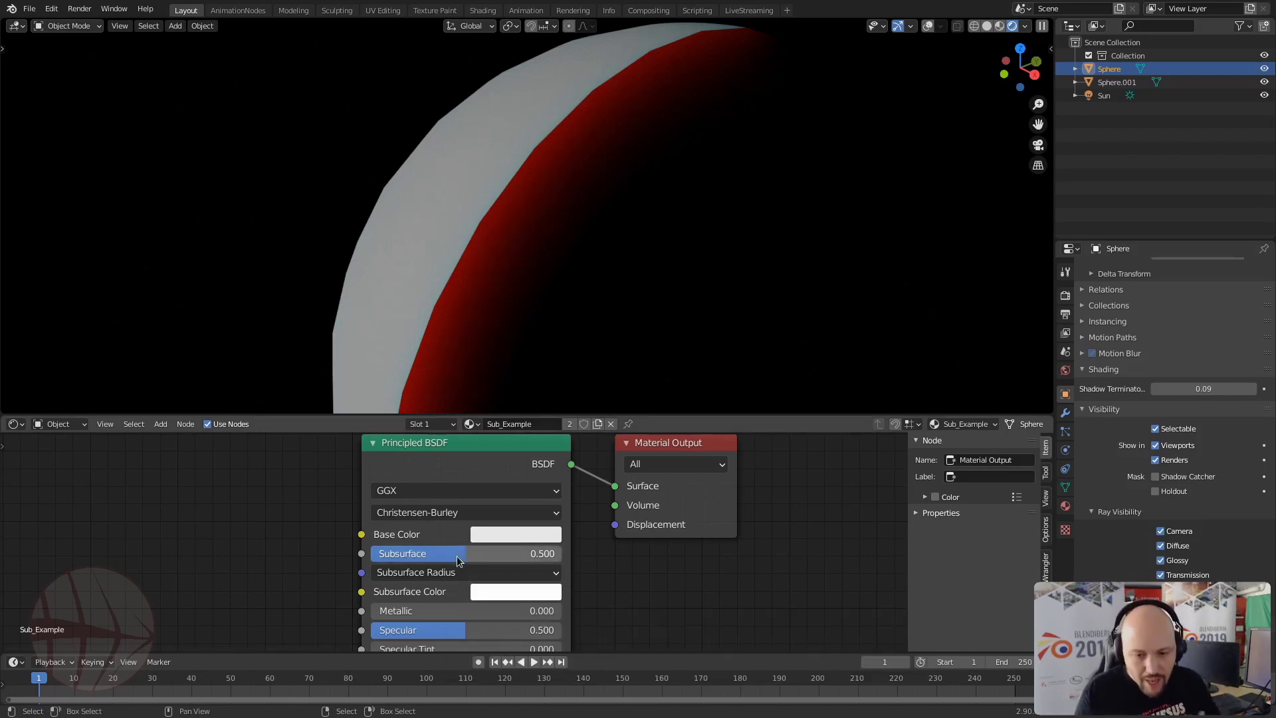
Drag Subsurface to 0.750 and check the Subsurface Radius values.
mouse_move(460, 556)
mouse_down()
mouse_move(445, 556)
mouse_move(554, 556)
mouse_move(469, 559)
mouse_up()
drag(561, 555, 514, 554)
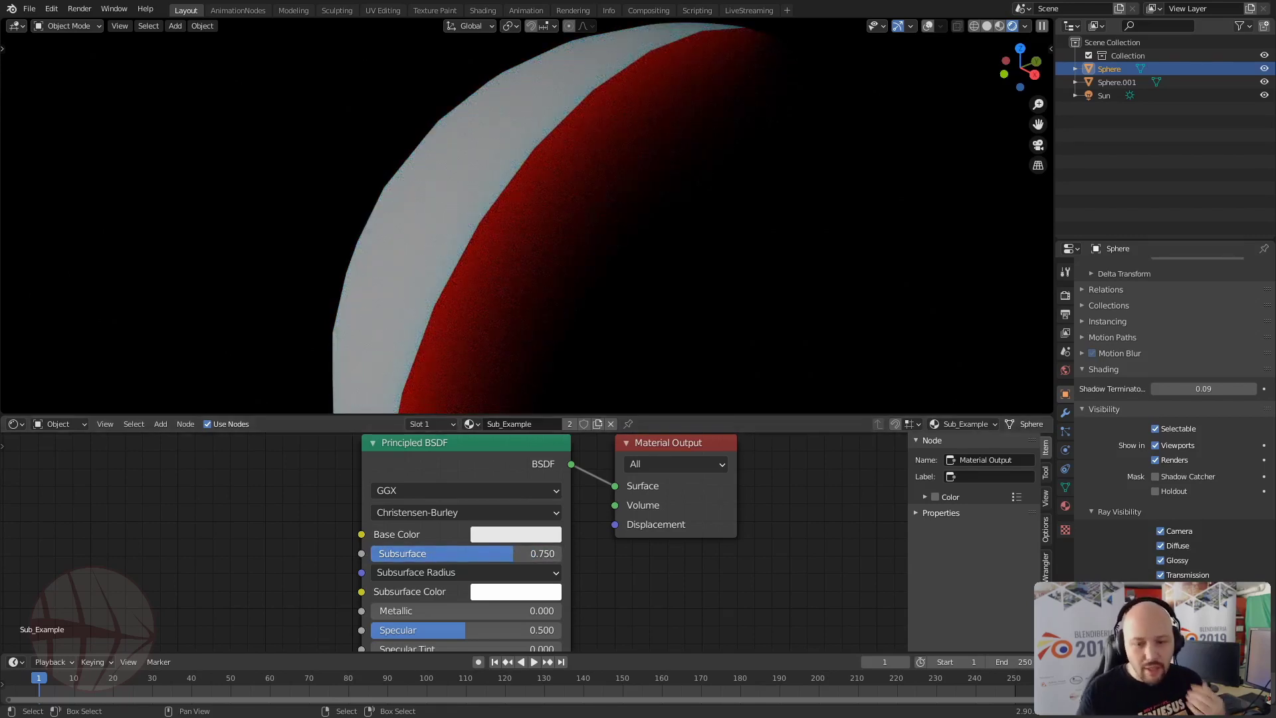
click(441, 573)
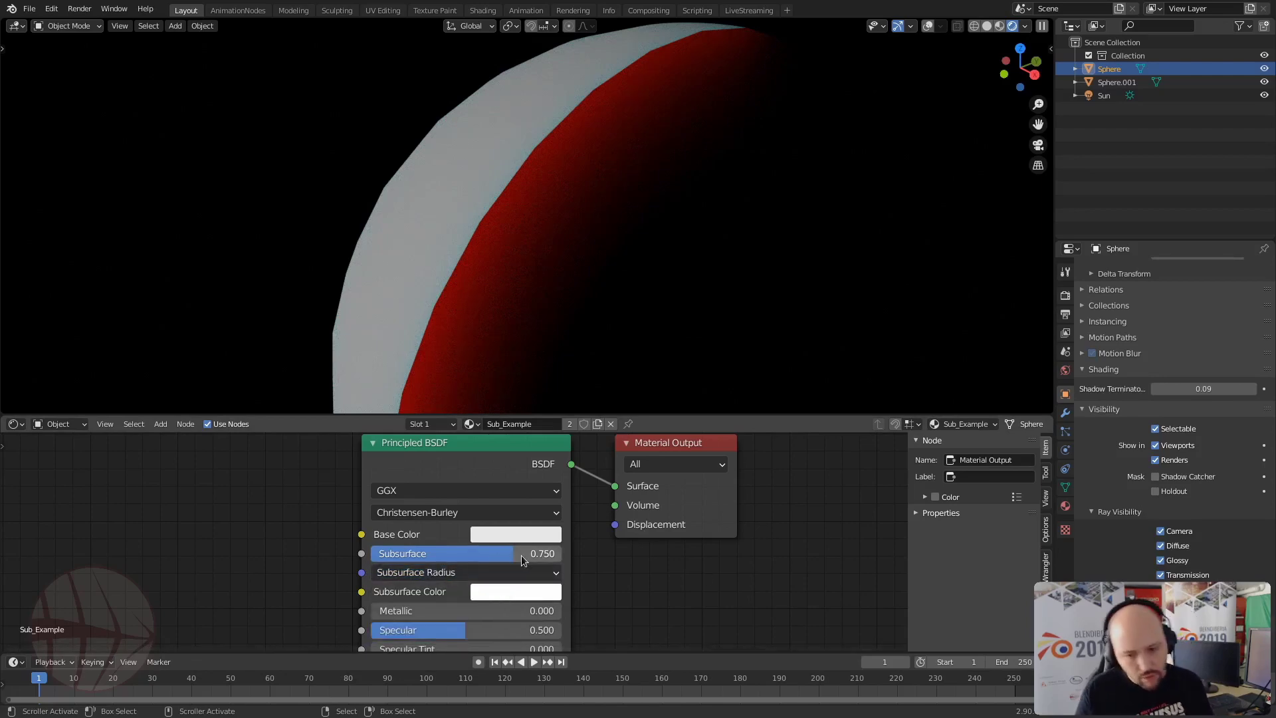
Make the Base Color a muted orange (H 0.070, S 0.534, V 0.727).
click(520, 533)
drag(549, 331, 529, 378)
drag(578, 489, 568, 493)
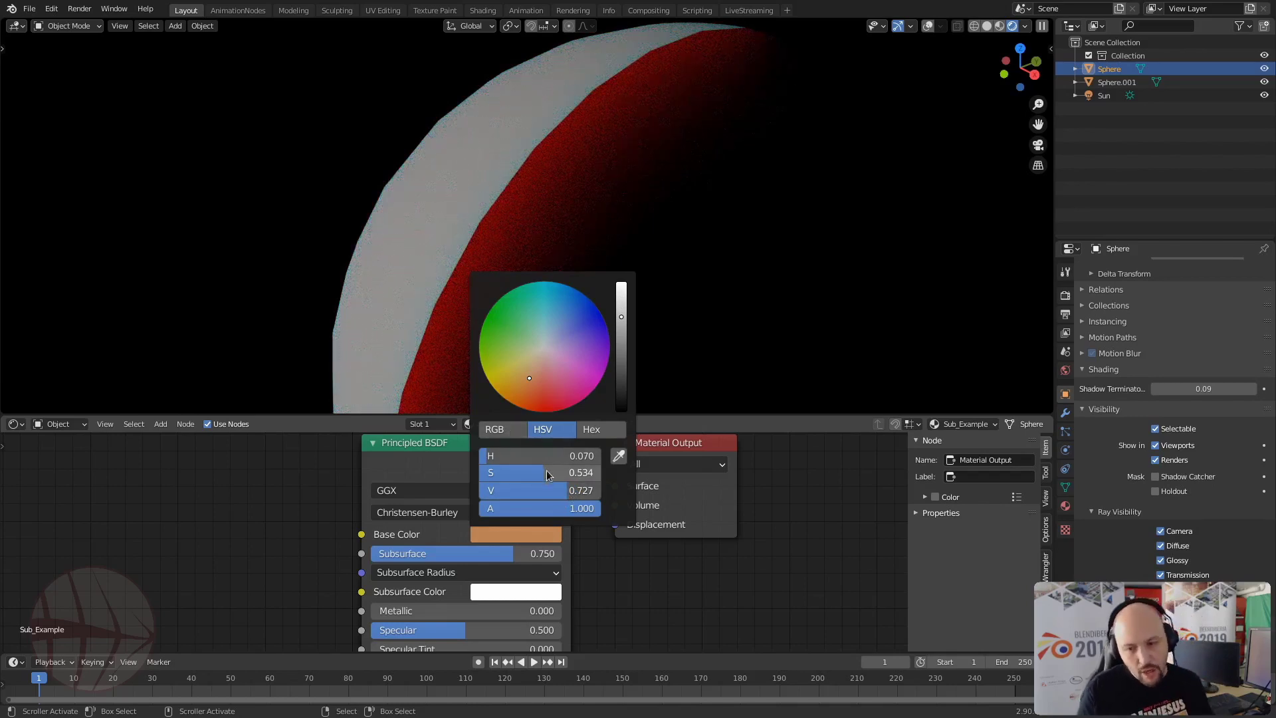
Reset Subsurface to 0 and start editing the second Subsurface Radius value.
key(BackSpace)
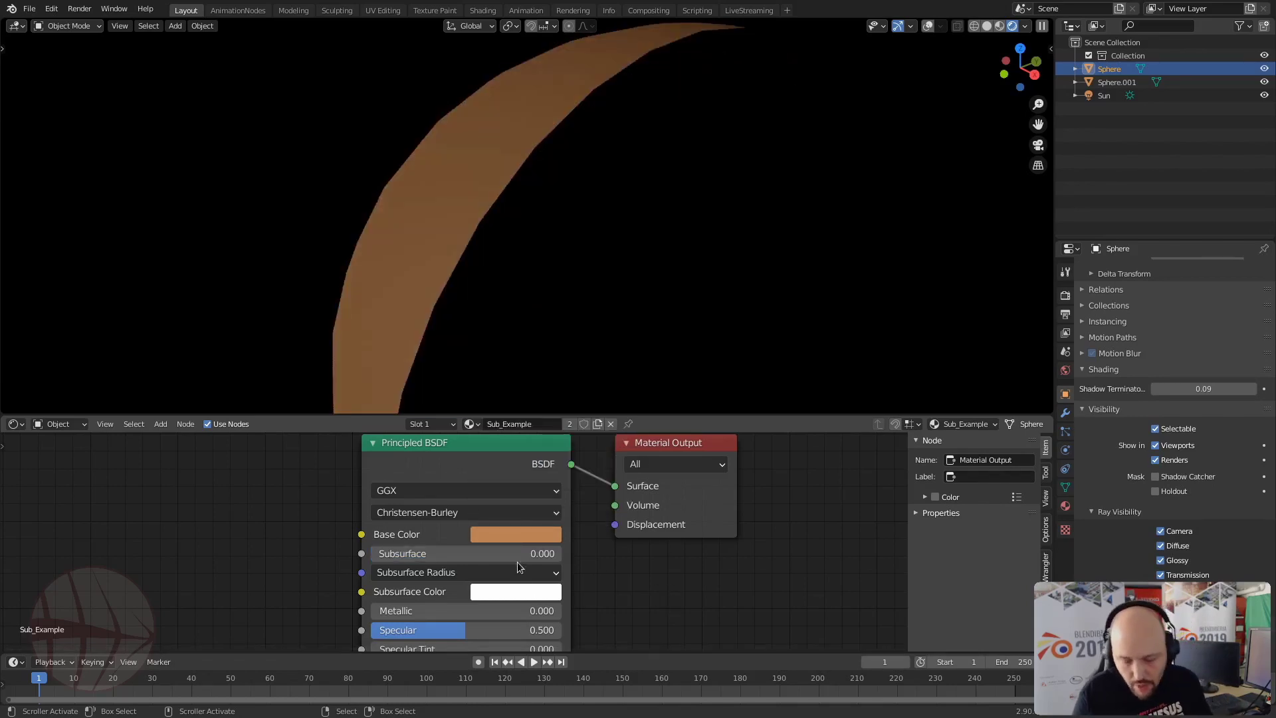
click(423, 573)
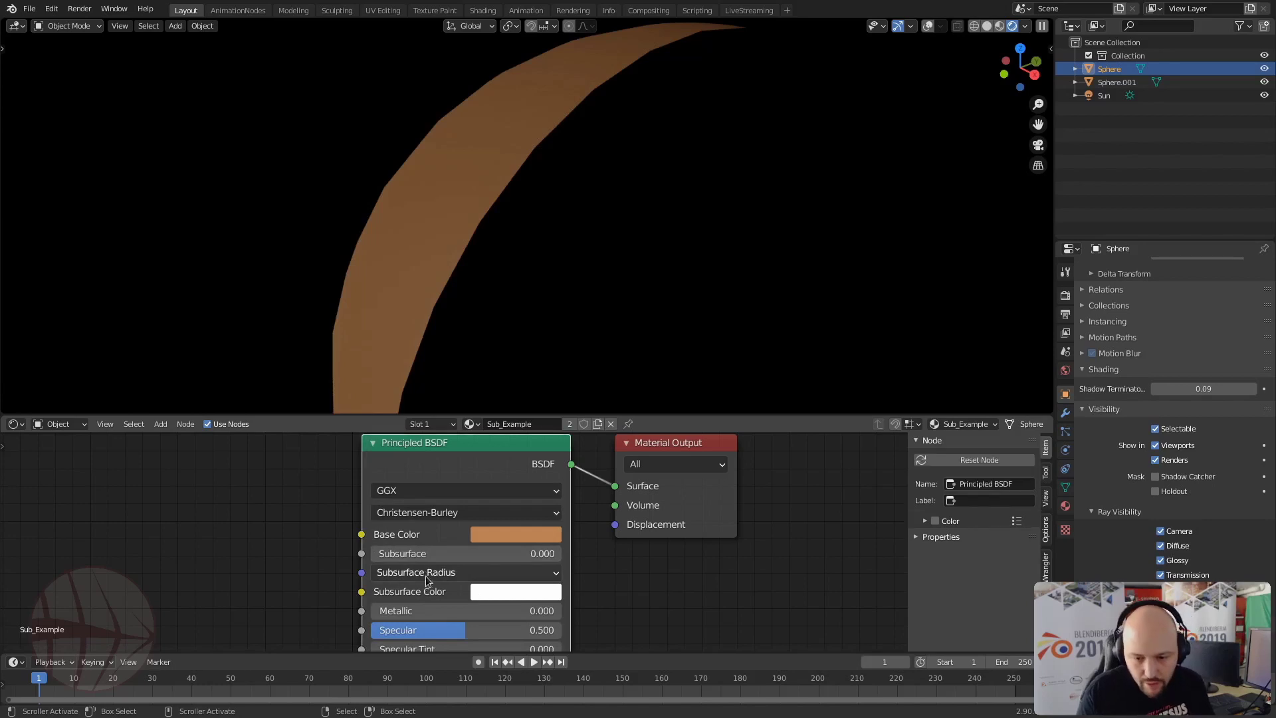
click(439, 611)
key(Return)
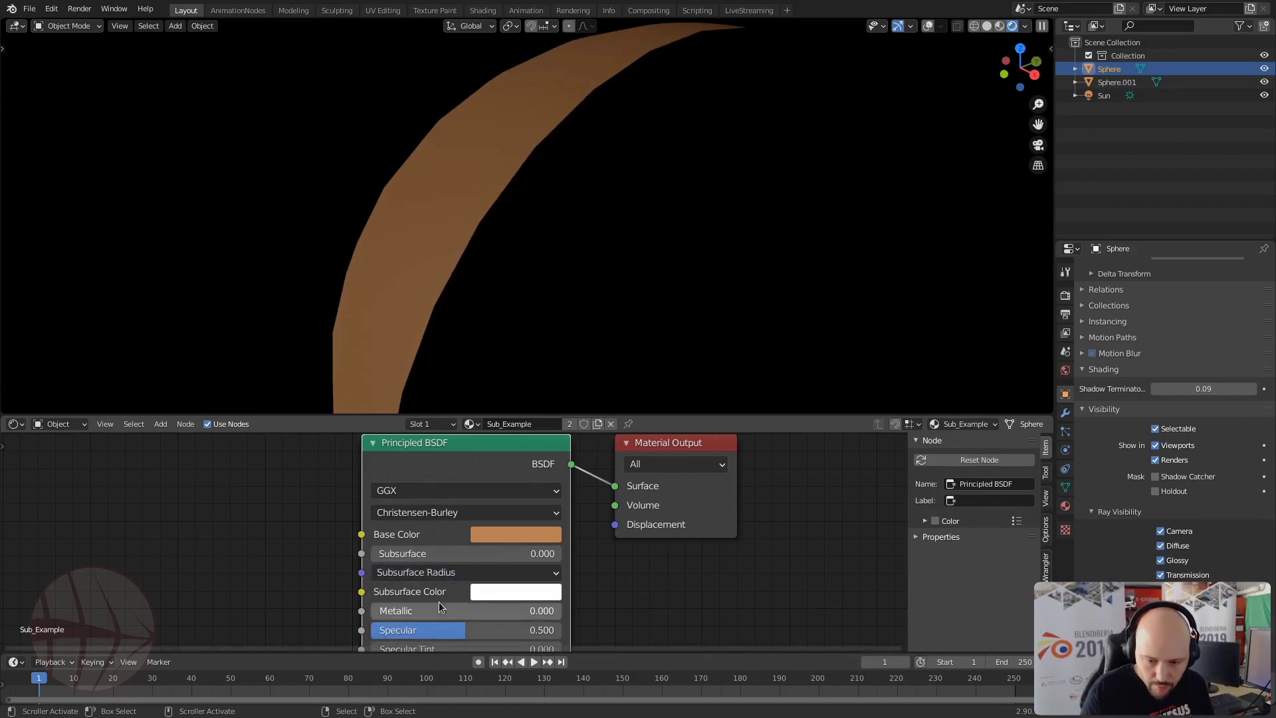
Set the second and third radius values to 0.2 and 0.1, and raise Subsurface to 0.527.
click(438, 572)
click(444, 612)
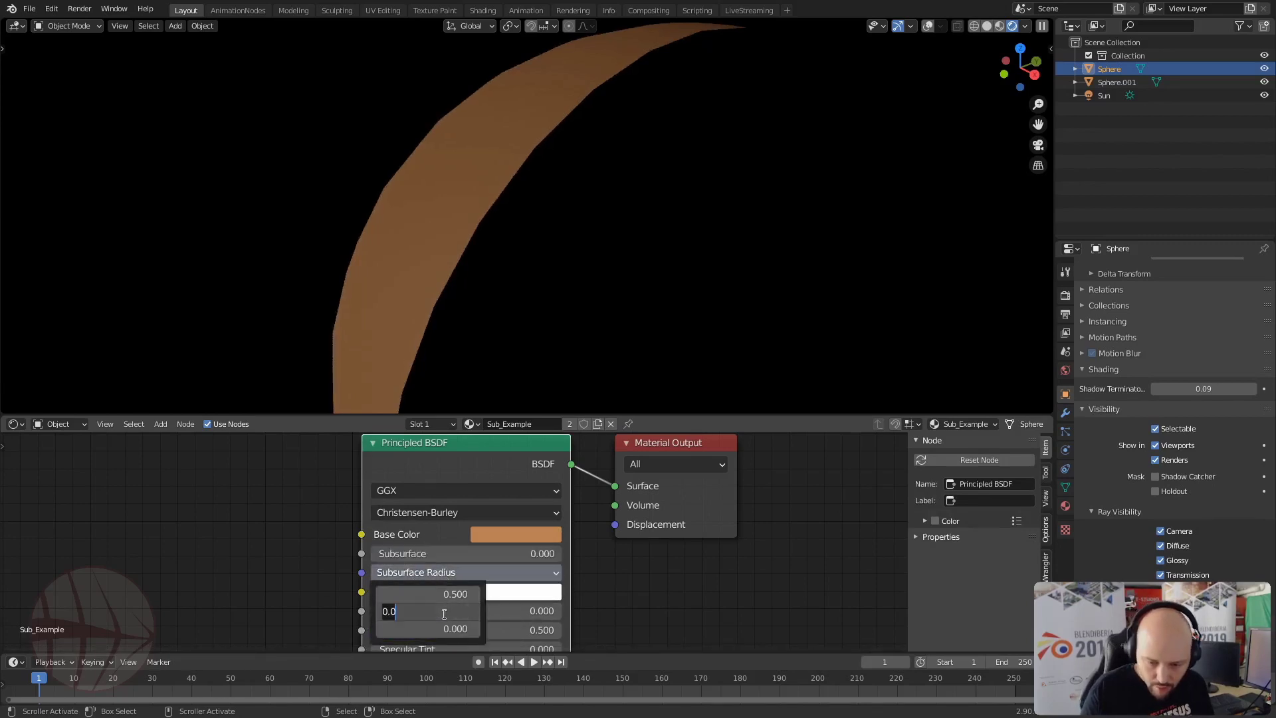
text(0.2)
key(Tab)
key(BackSpace)
text(0.1)
key(Return)
drag(416, 554, 471, 554)
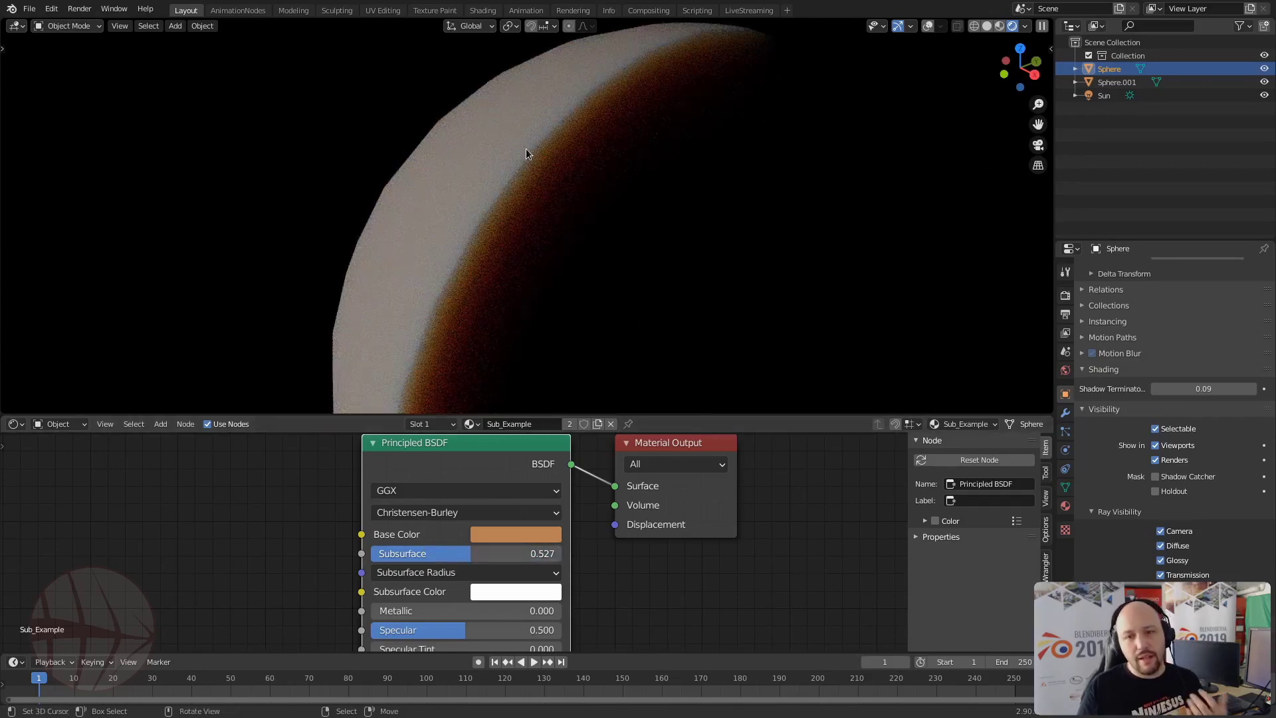
Set the Subsurface Color to pink (R 0.842, G 0.304, B 0.293) and Subsurface to 0.282.
click(515, 595)
drag(544, 418, 545, 469)
click(495, 487)
mouse_move(572, 514)
mouse_down()
mouse_move(539, 514)
mouse_move(582, 514)
mouse_move(542, 530)
mouse_move(555, 530)
mouse_move(549, 548)
mouse_move(525, 543)
mouse_up()
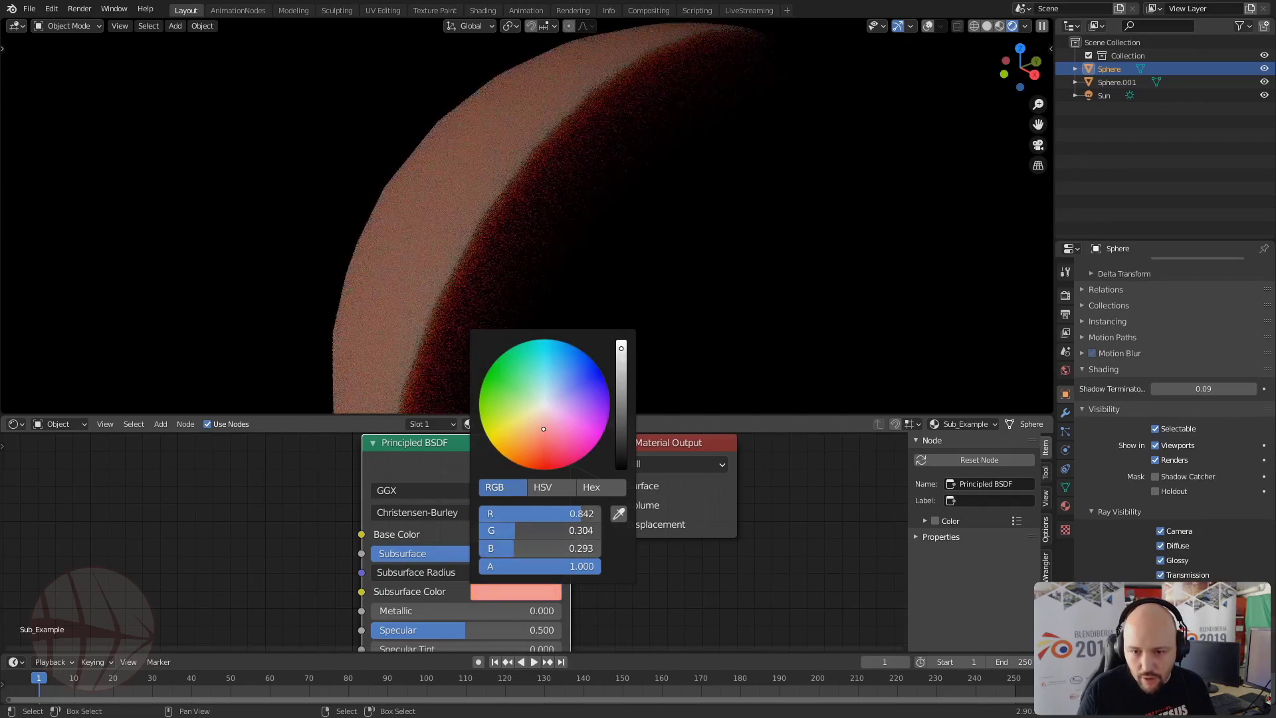
drag(442, 552, 399, 552)
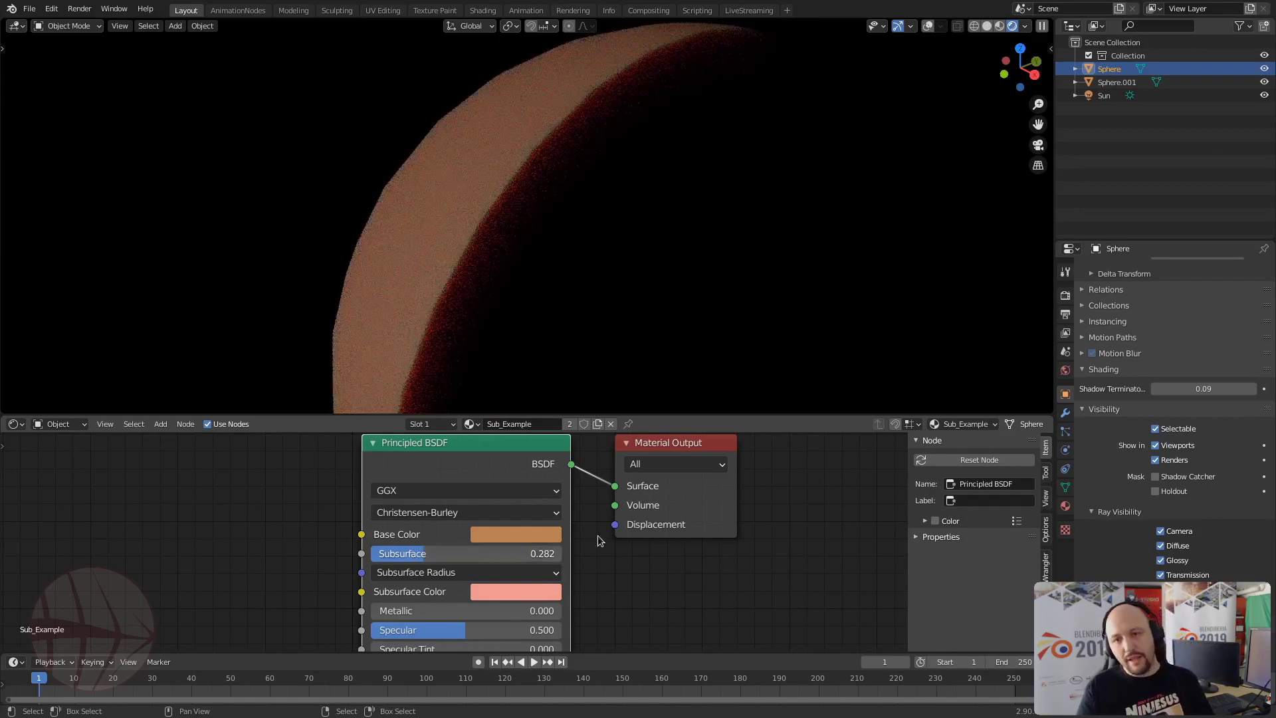
Review the base colour values and the subsurface radius settings.
click(510, 534)
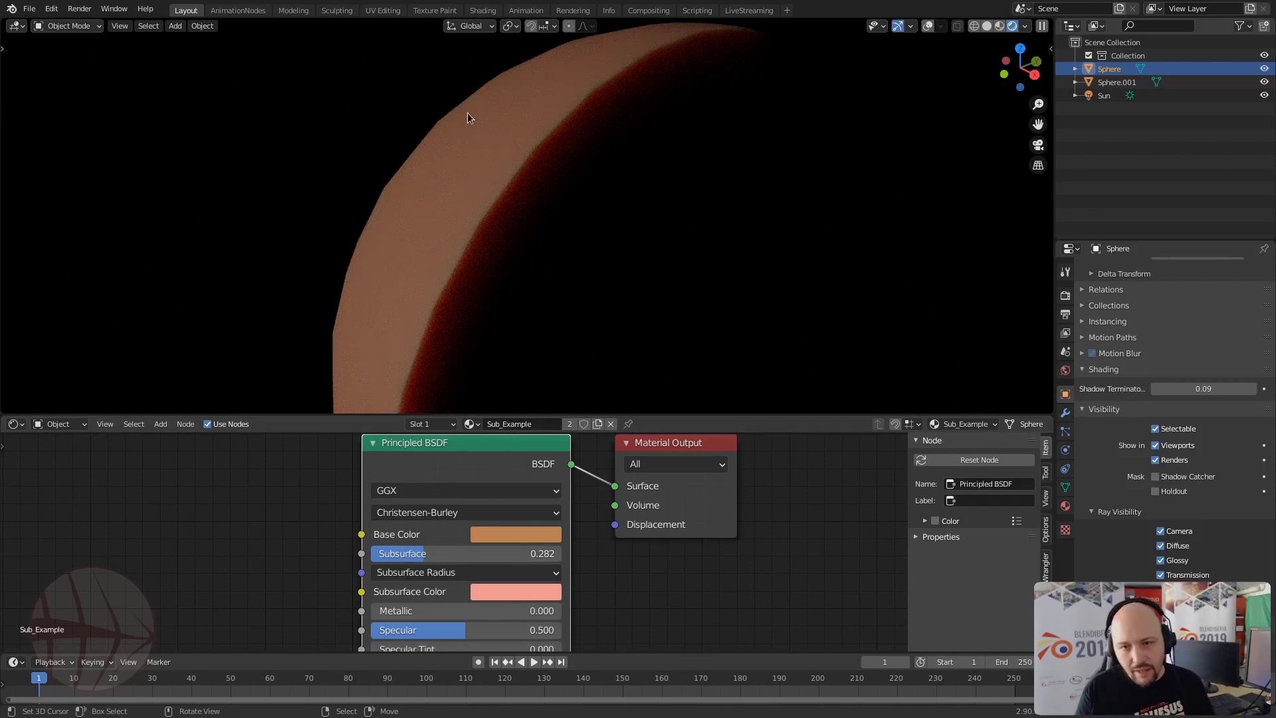
scroll(492, 189, down, 3)
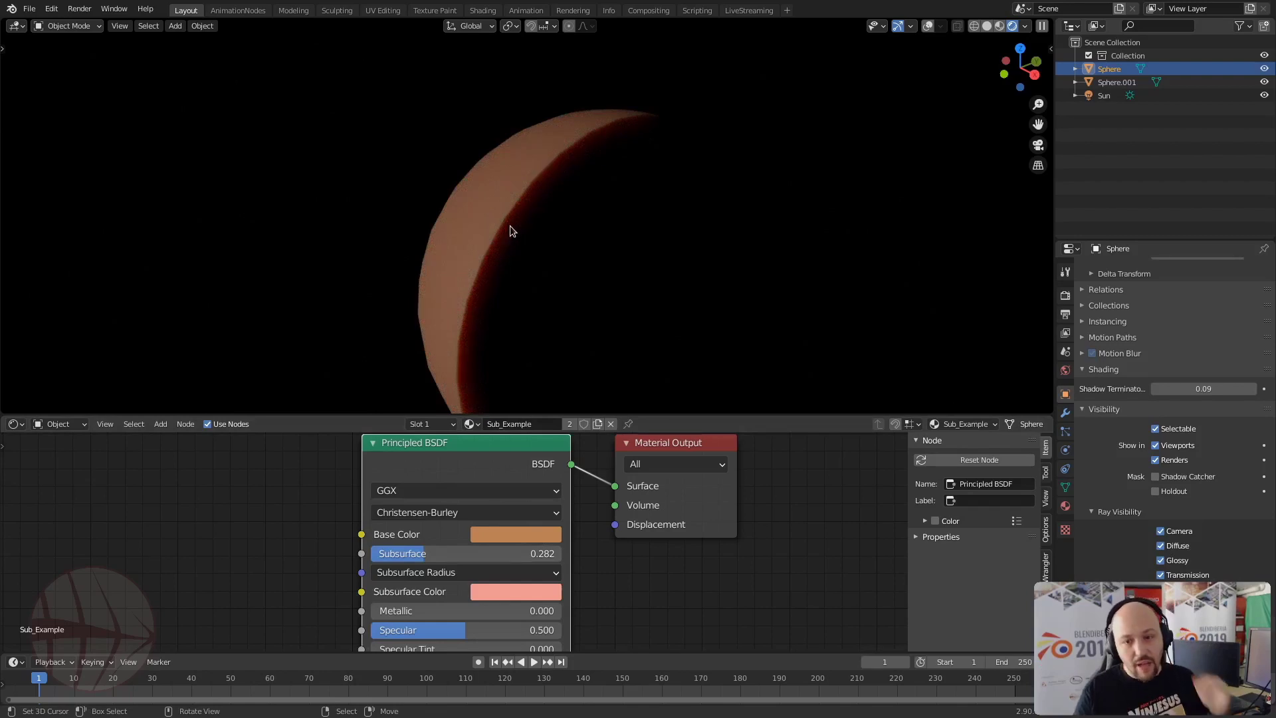
click(465, 572)
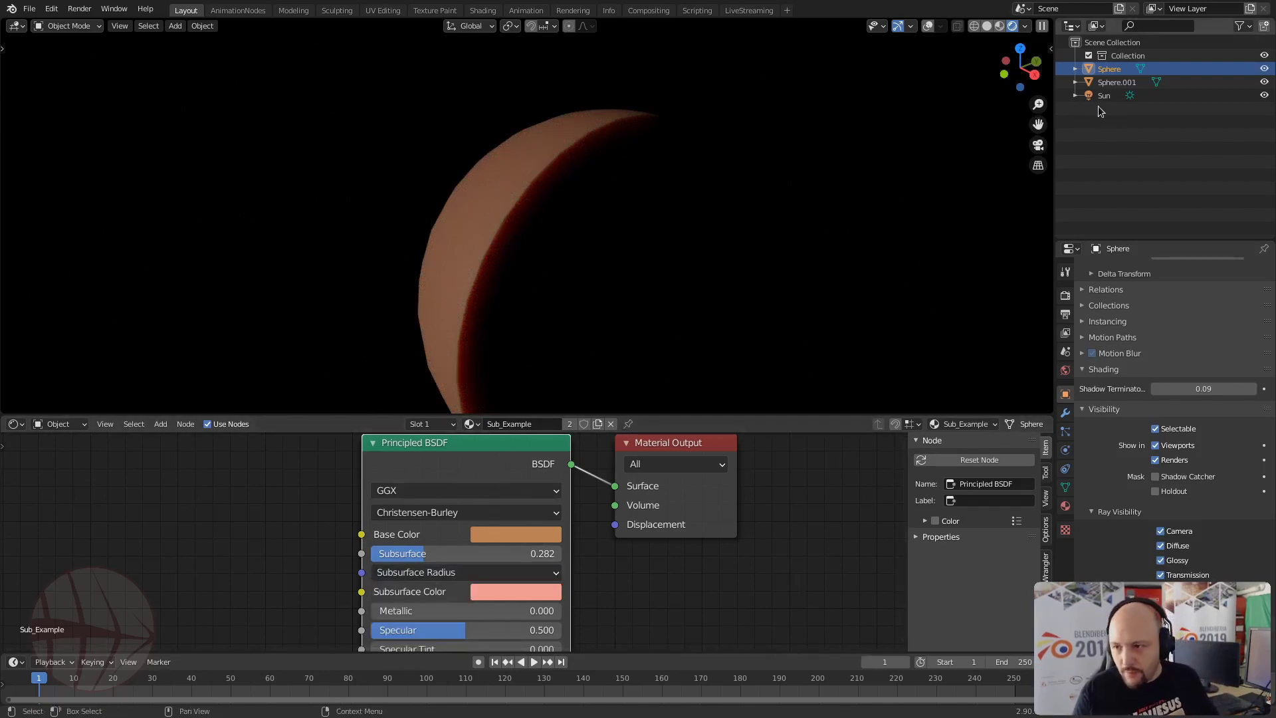
Orbit around the sphere and add a Point light to the scene.
middle_drag(782, 182, 656, 270)
scroll(655, 270, down, 2)
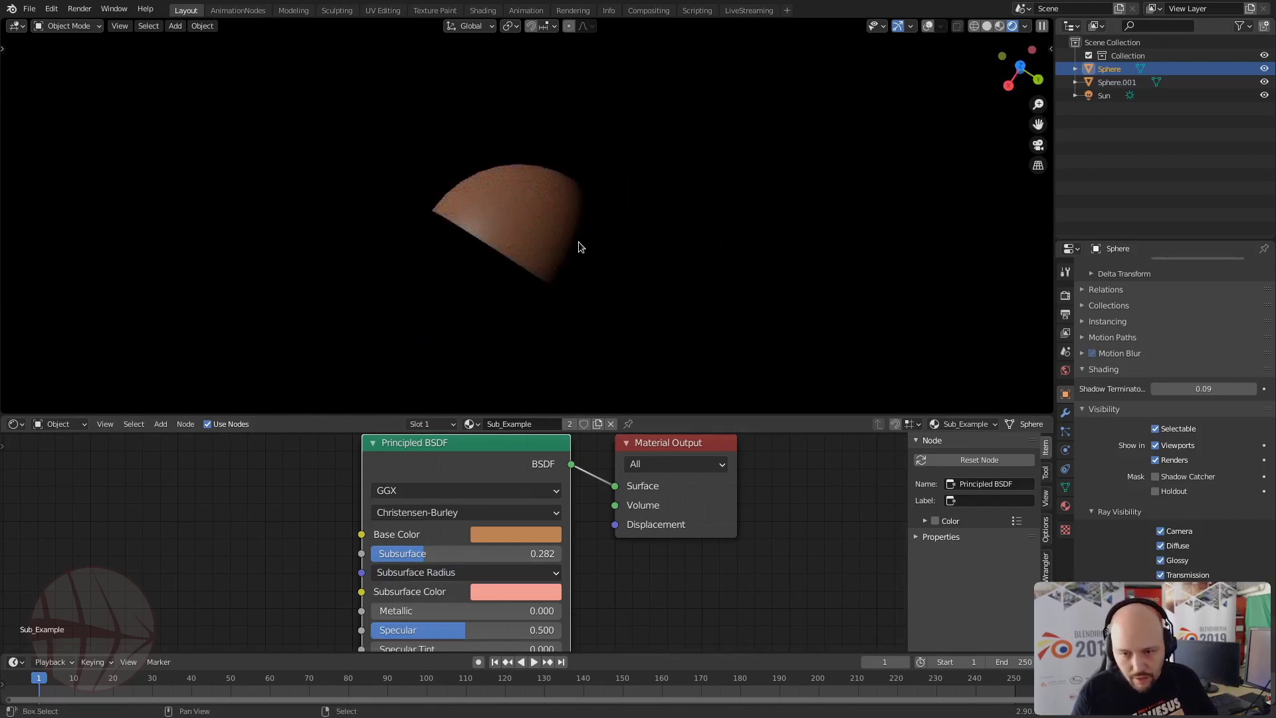
key(shift+a)
mouse_move(572, 242)
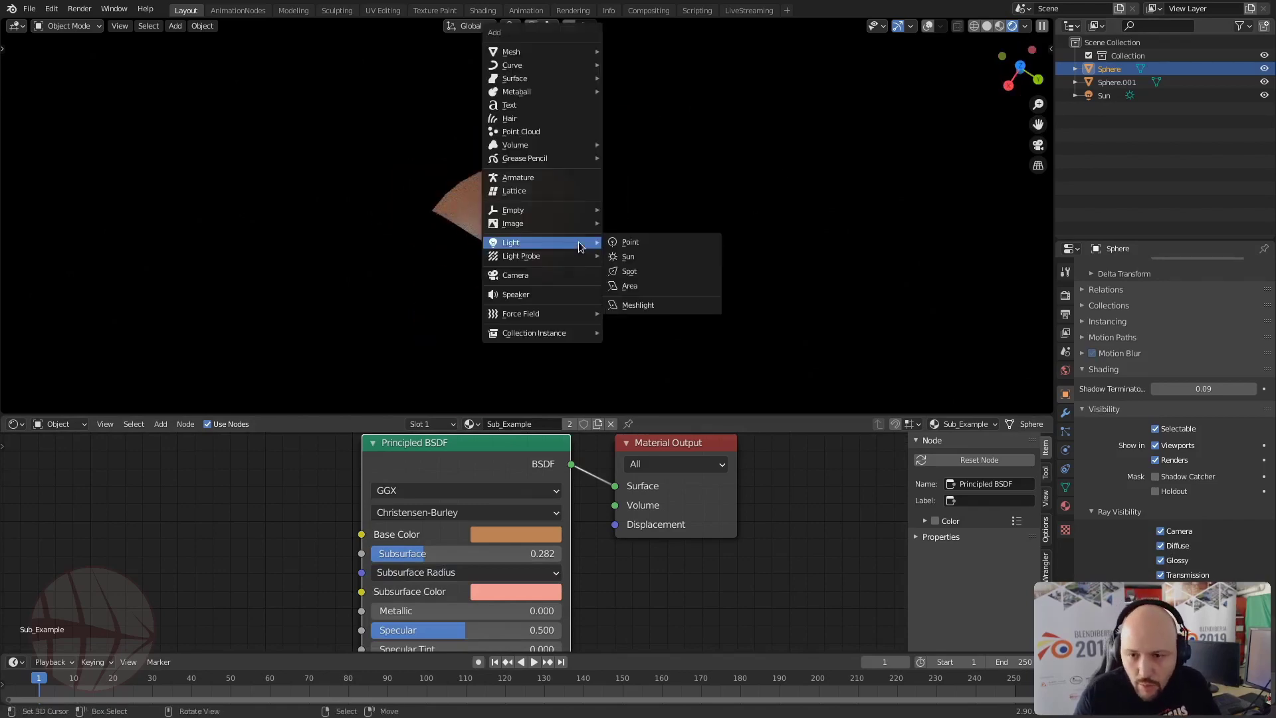
click(643, 243)
Move the point light along the Z axis, then make Sphere.001 the active object.
key(g)
key(shift+z)
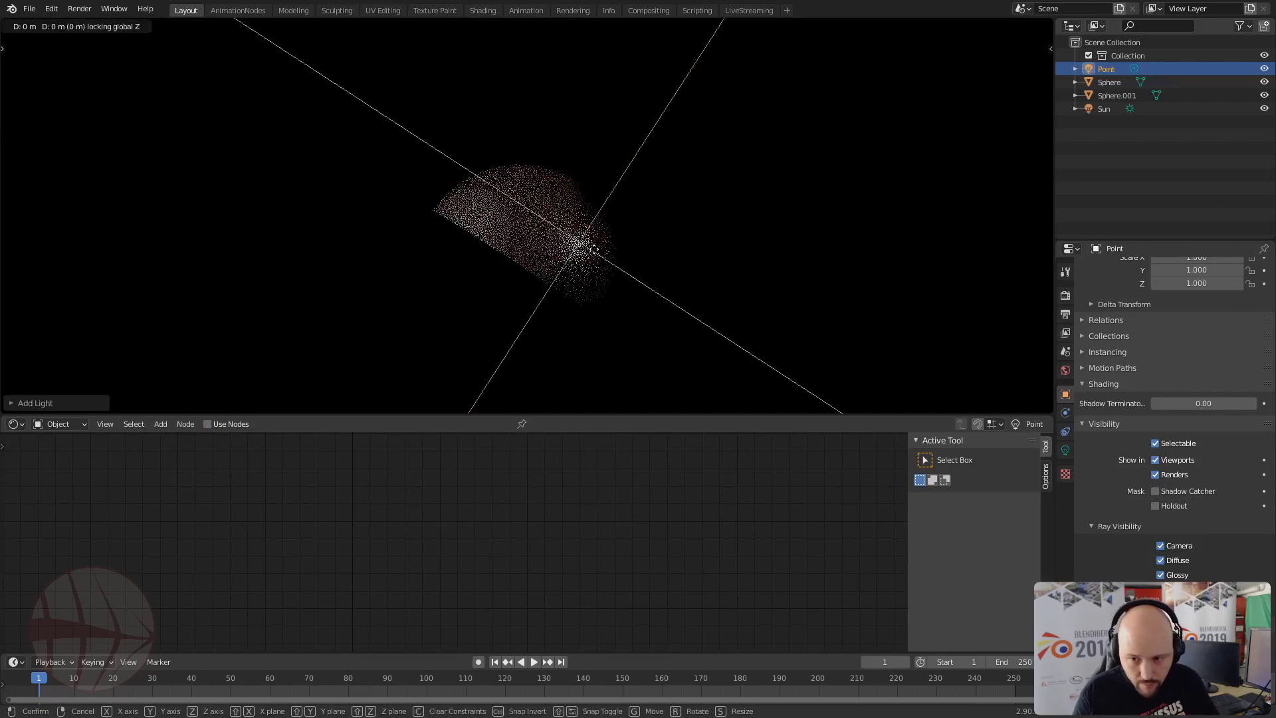
click(667, 283)
middle_drag(618, 281, 626, 256)
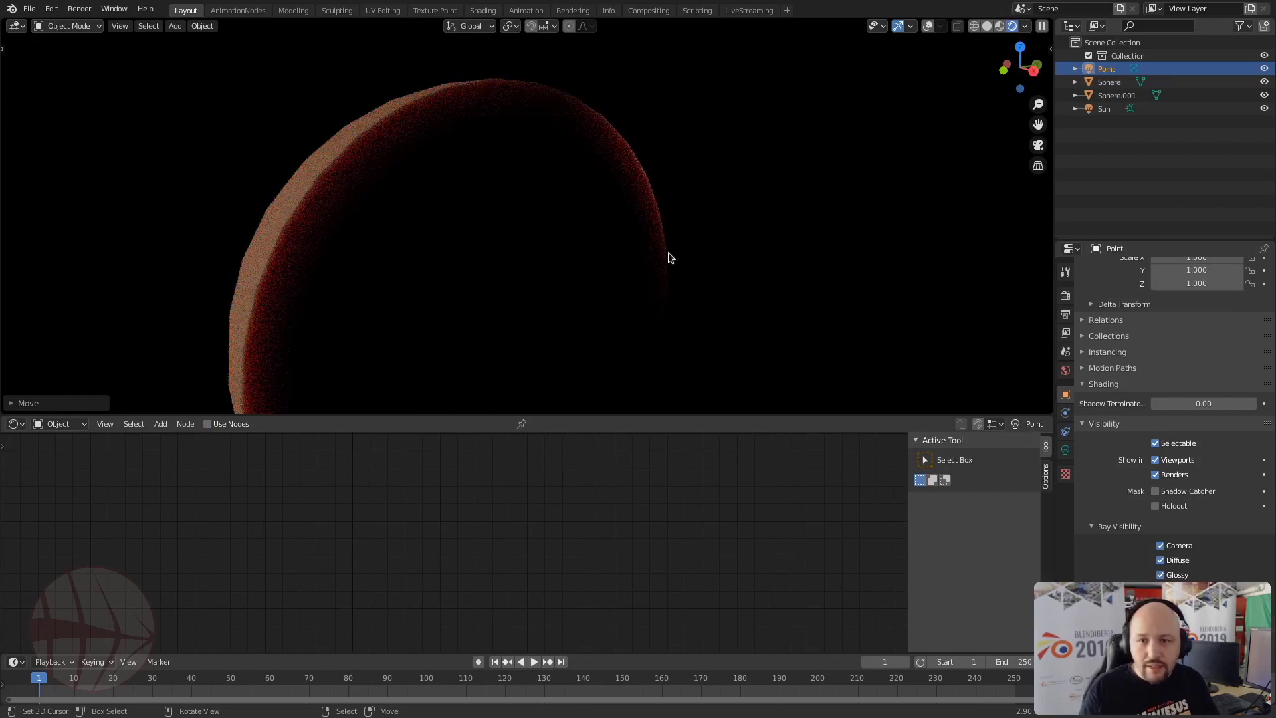
scroll(691, 236, down, 2)
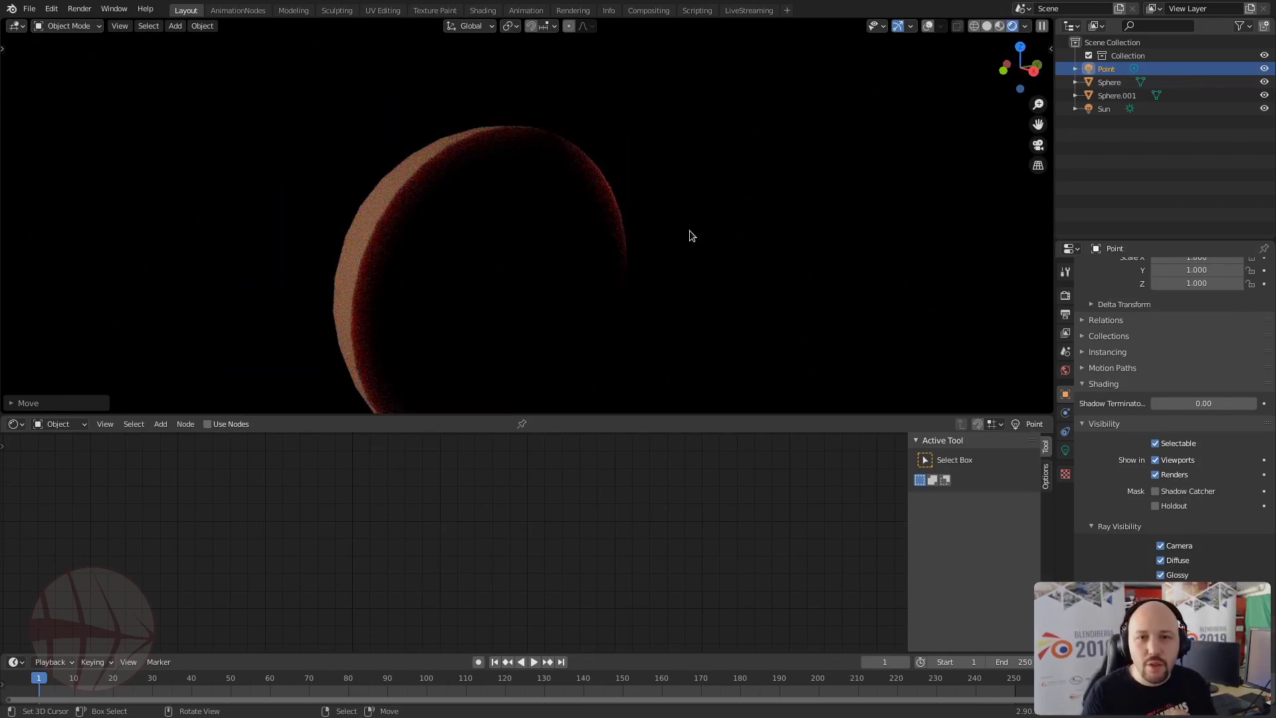
click(465, 247)
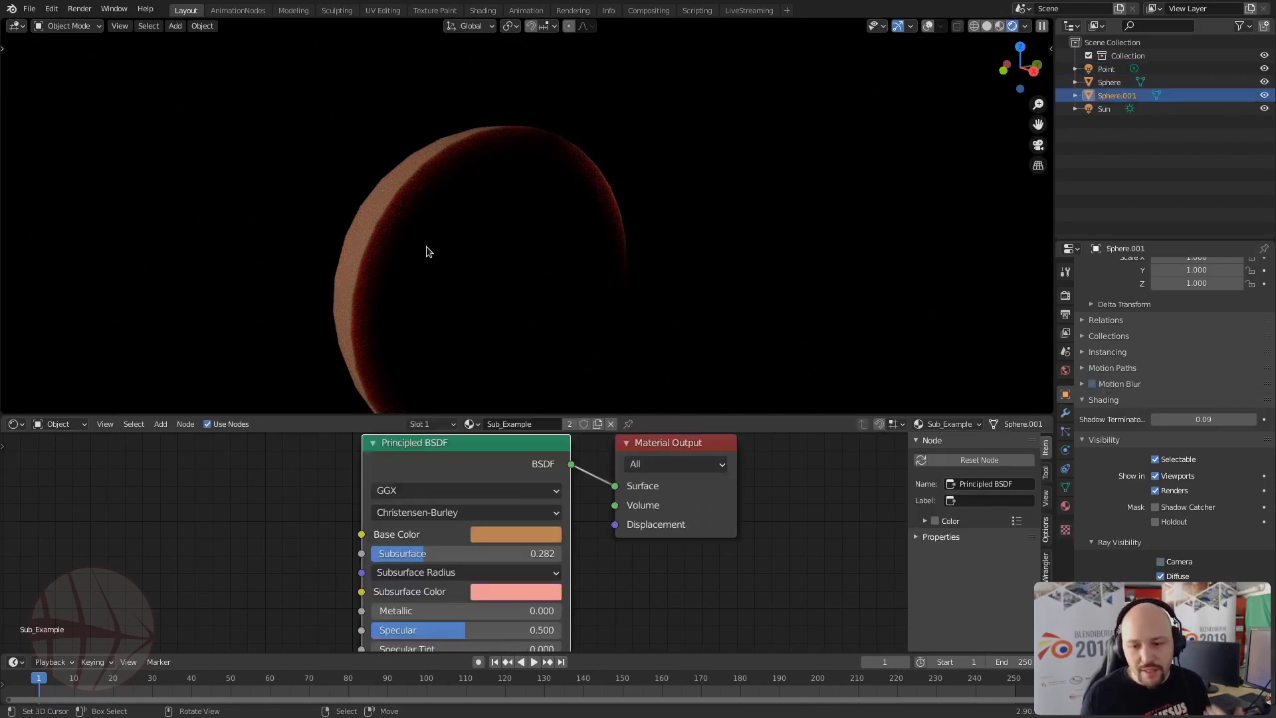